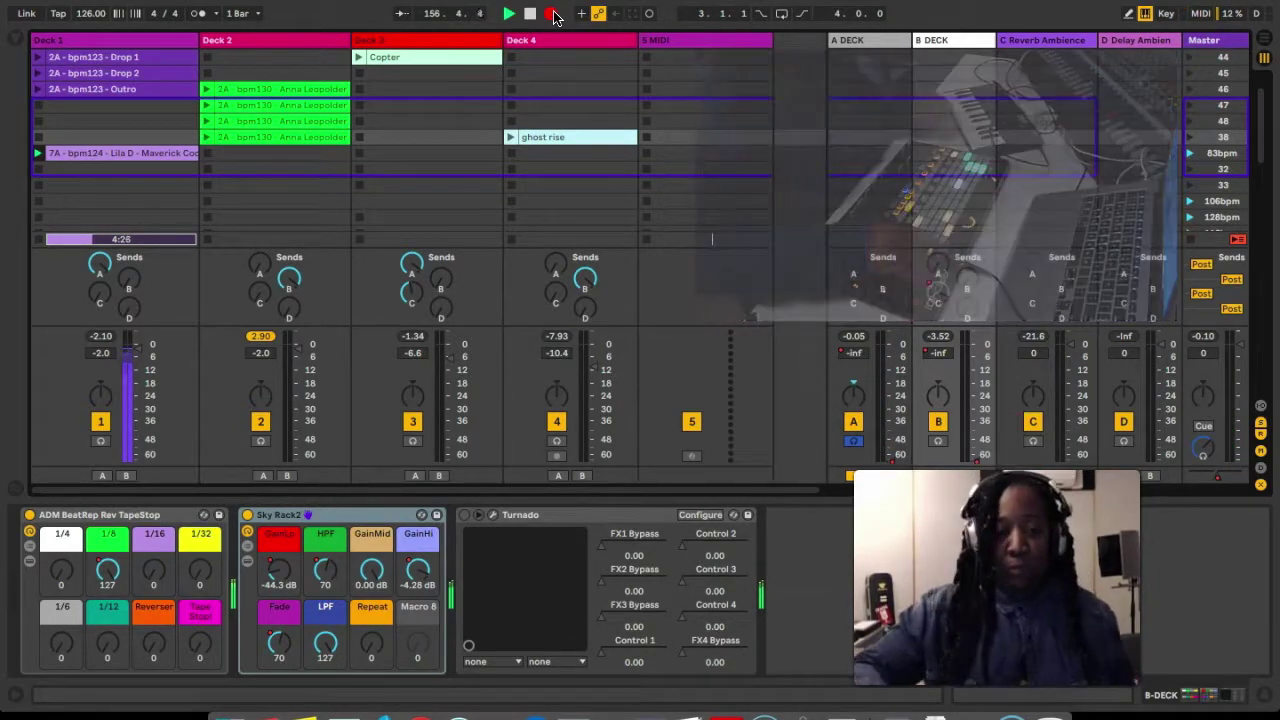
# Step: Stop the arrangement recording and show the recorded automation in Arrangement View with the device view hidden
pyautogui.click(551, 14)
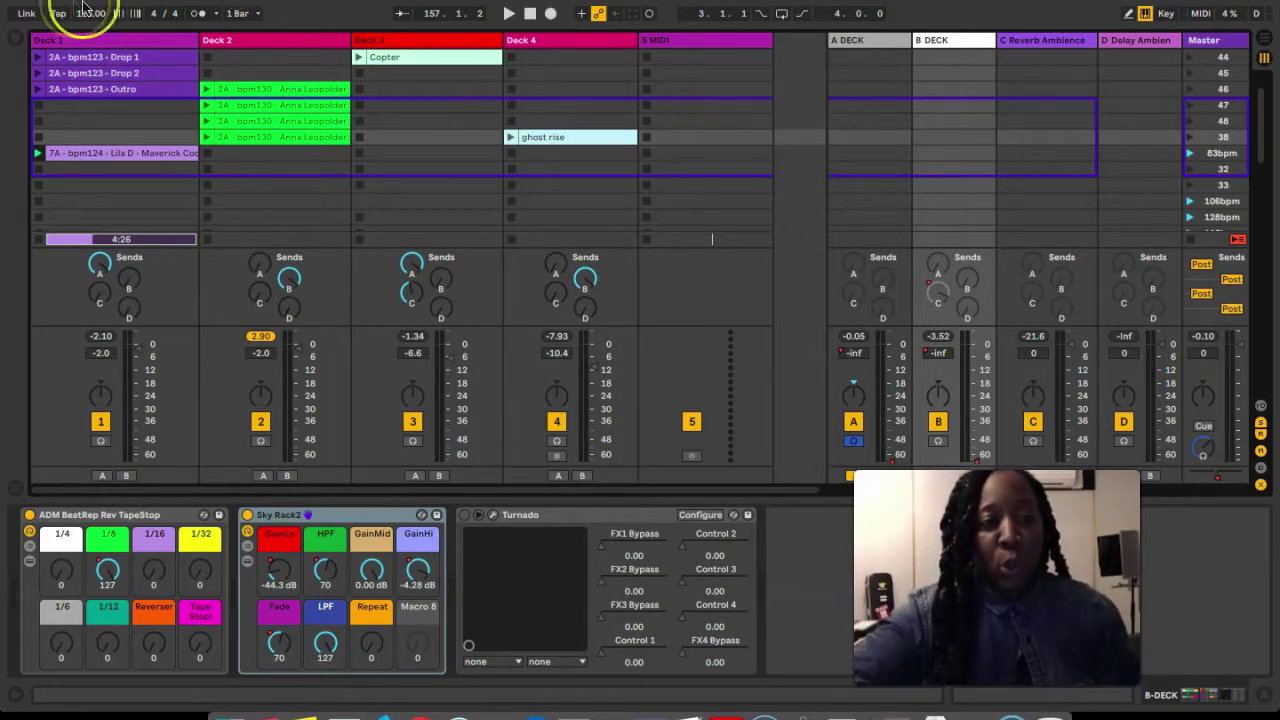
pyautogui.click(19, 38)
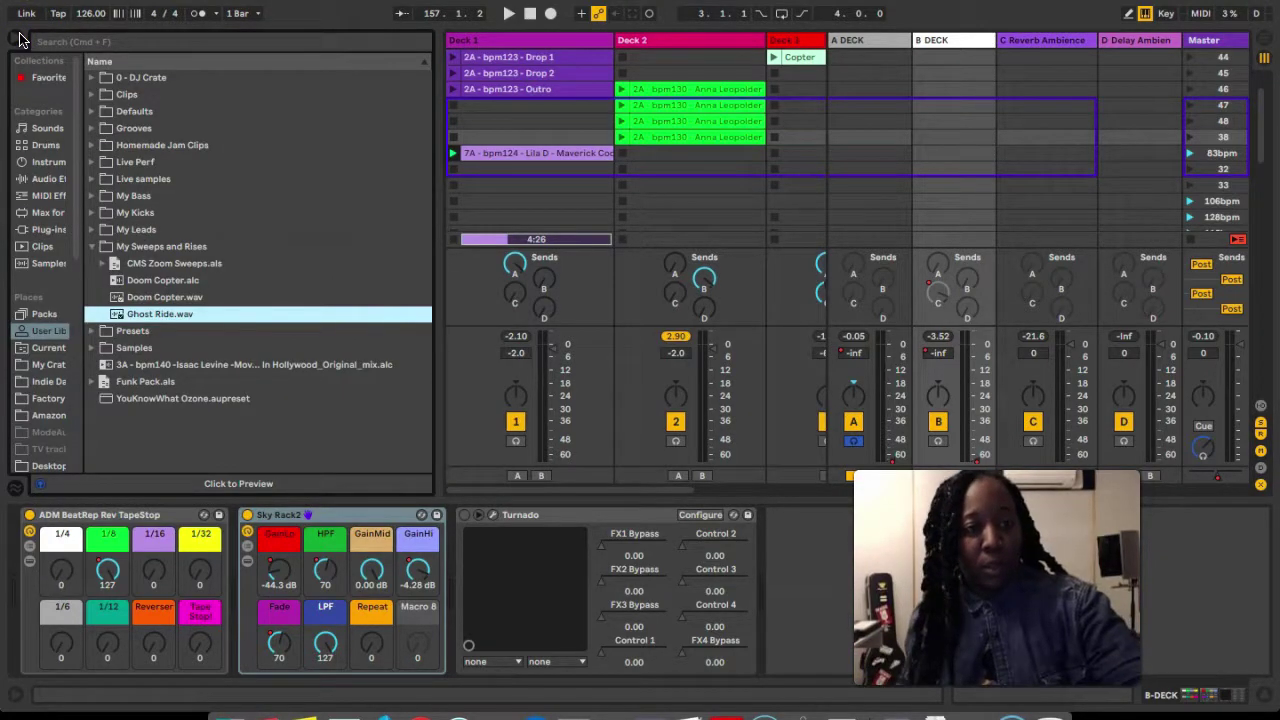
pyautogui.click(19, 38)
pyautogui.press('Tab')
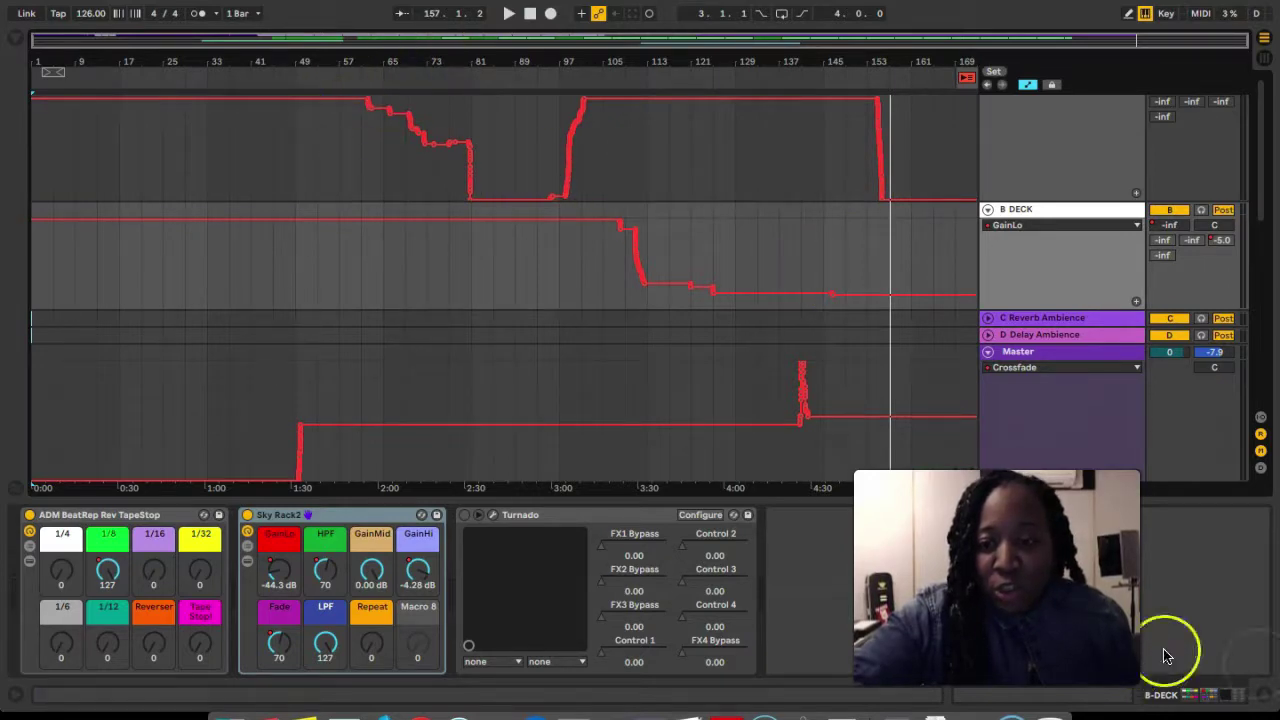
pyautogui.click(1265, 703)
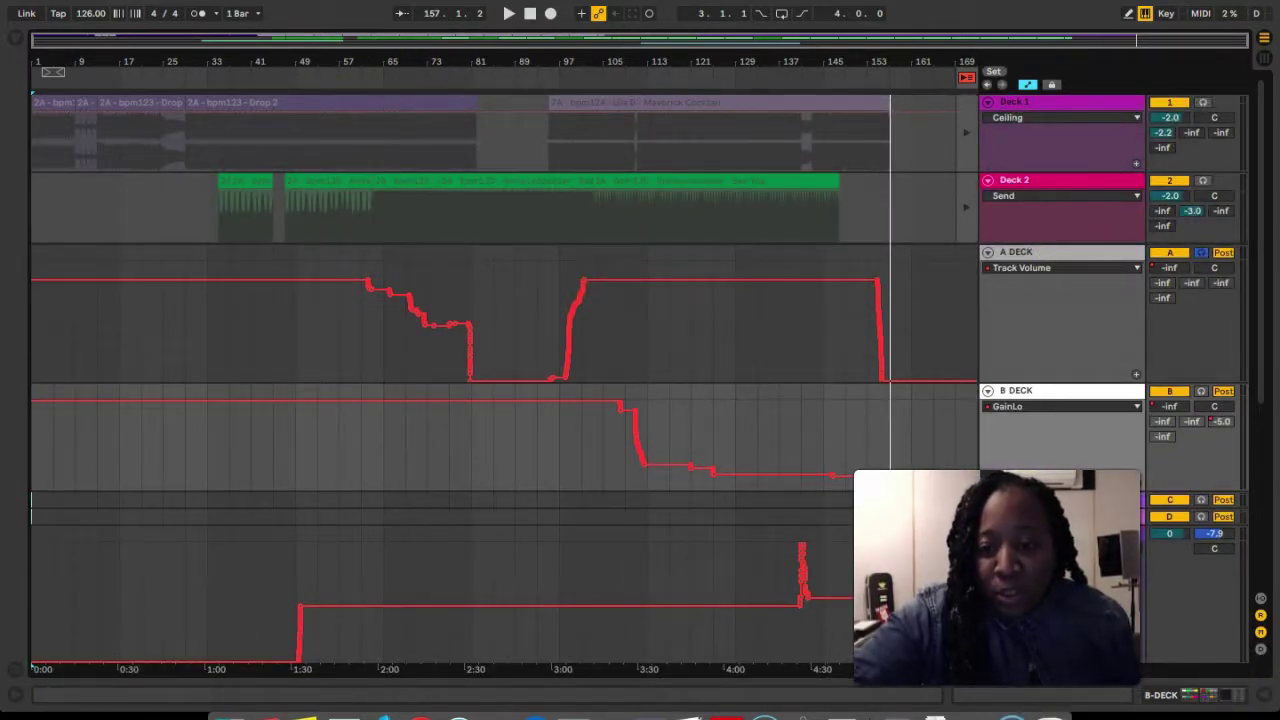
# Step: Examine the A DECK Track Volume automation up close between about bars 142 and 156
pyautogui.click(1020, 253)
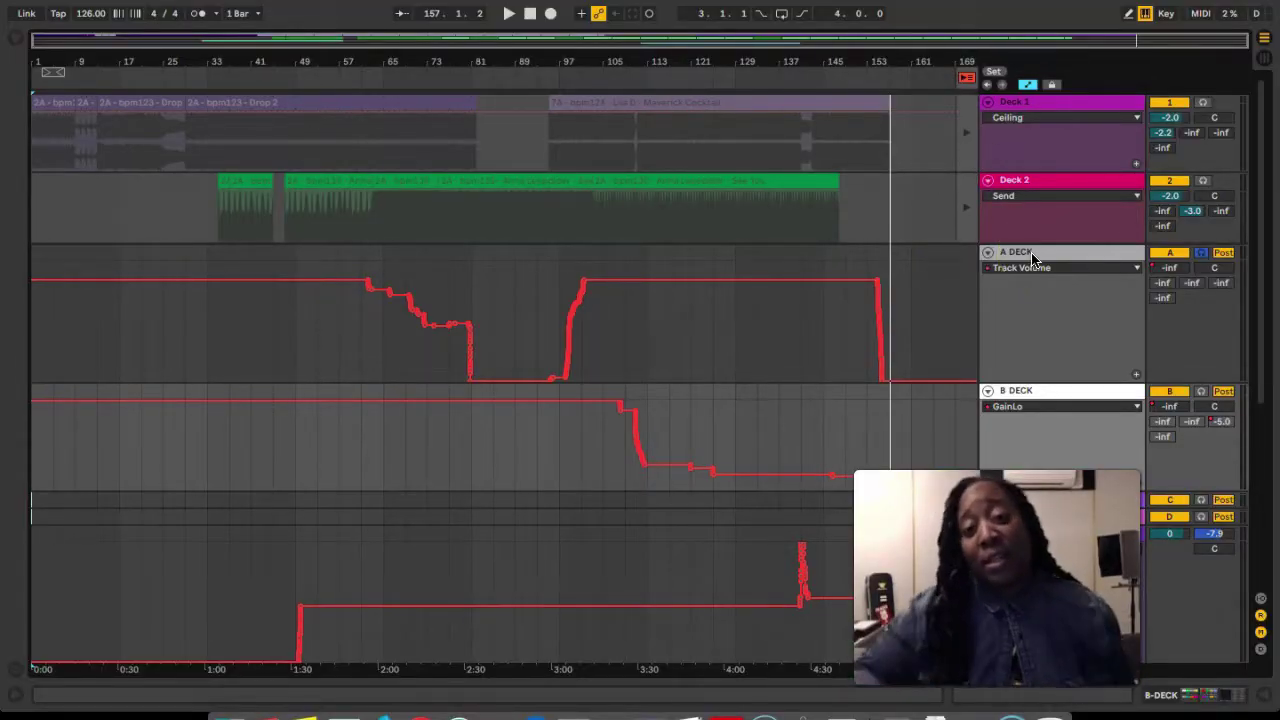
pyautogui.click(893, 298)
pyautogui.click(893, 372)
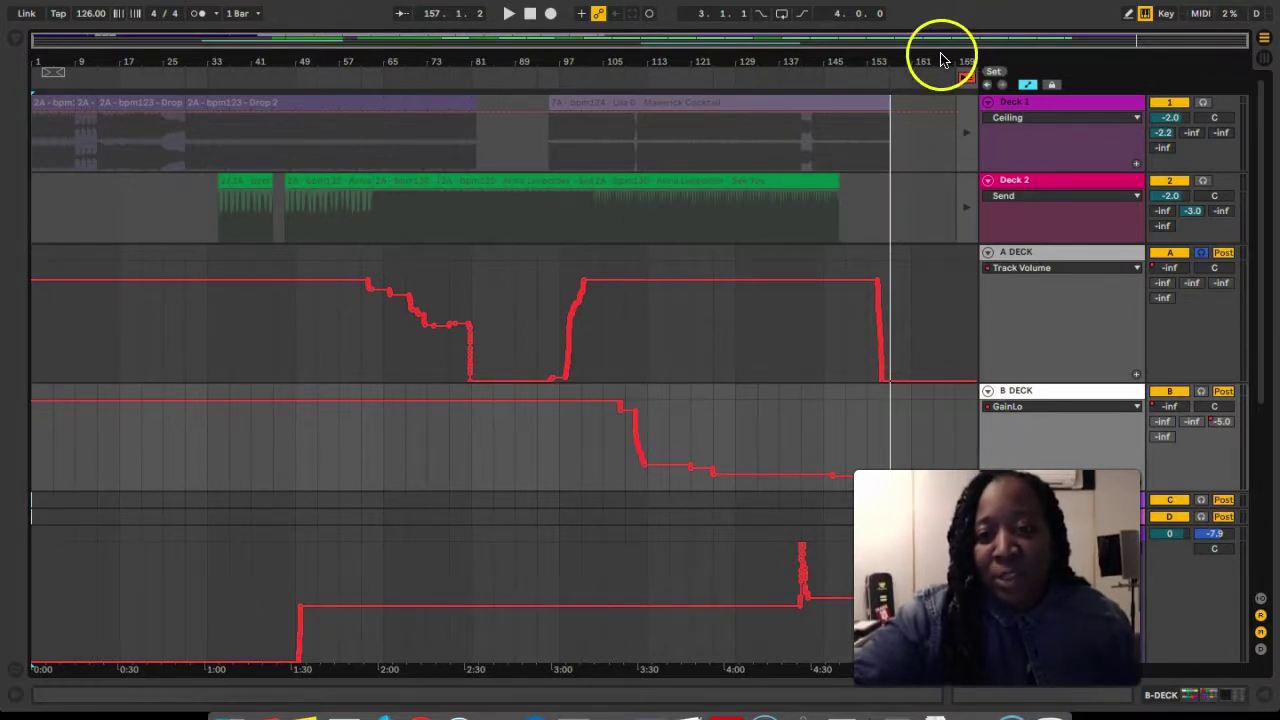
pyautogui.moveTo(922, 40); pyautogui.dragTo(663, 503)
pyautogui.hscroll(-3, 663, 503)
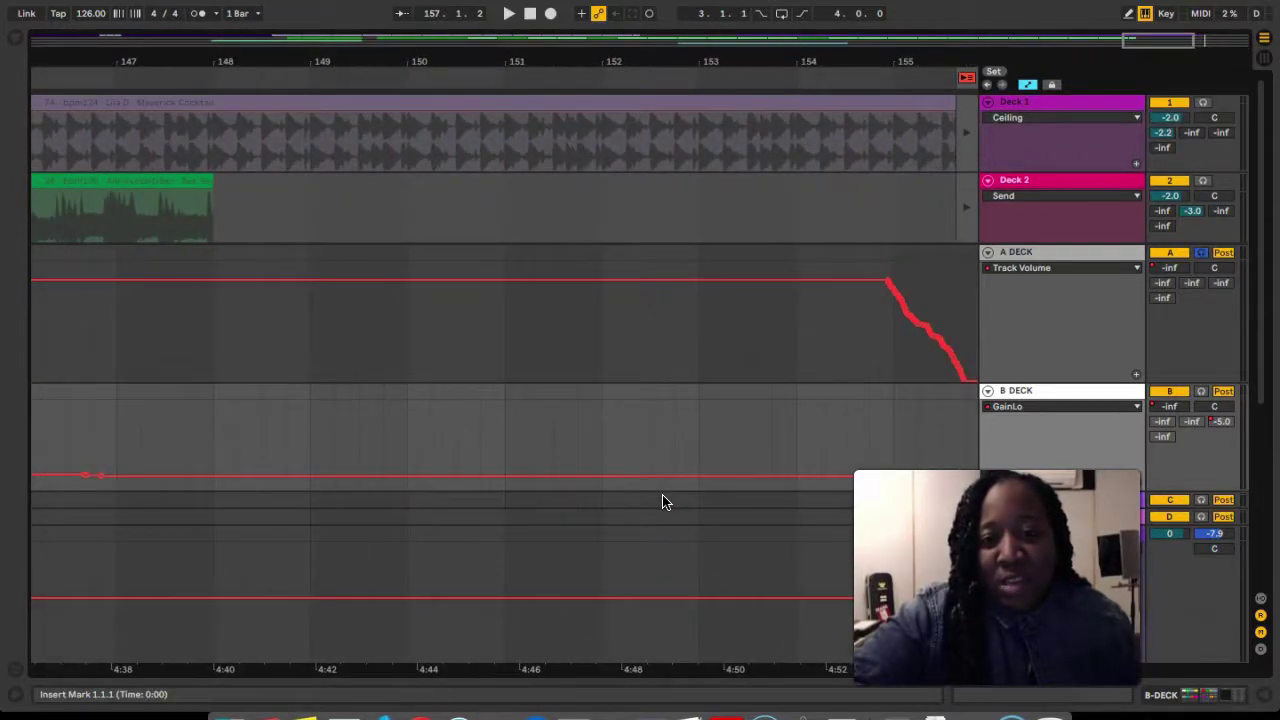
pyautogui.hscroll(-10, 643, 330)
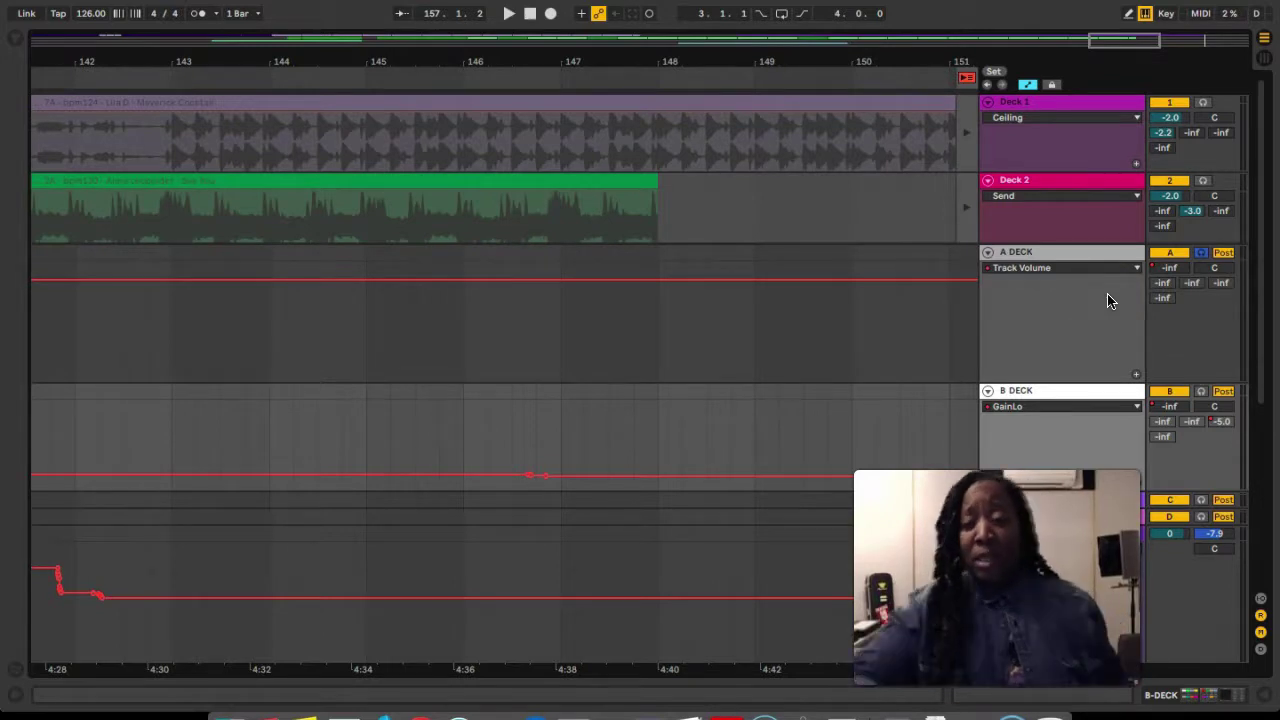
# Step: Inspect the A DECK effects in Session View, including the devices inside Sky Rack and its High Pass Filter settings
pyautogui.click(1000, 540)
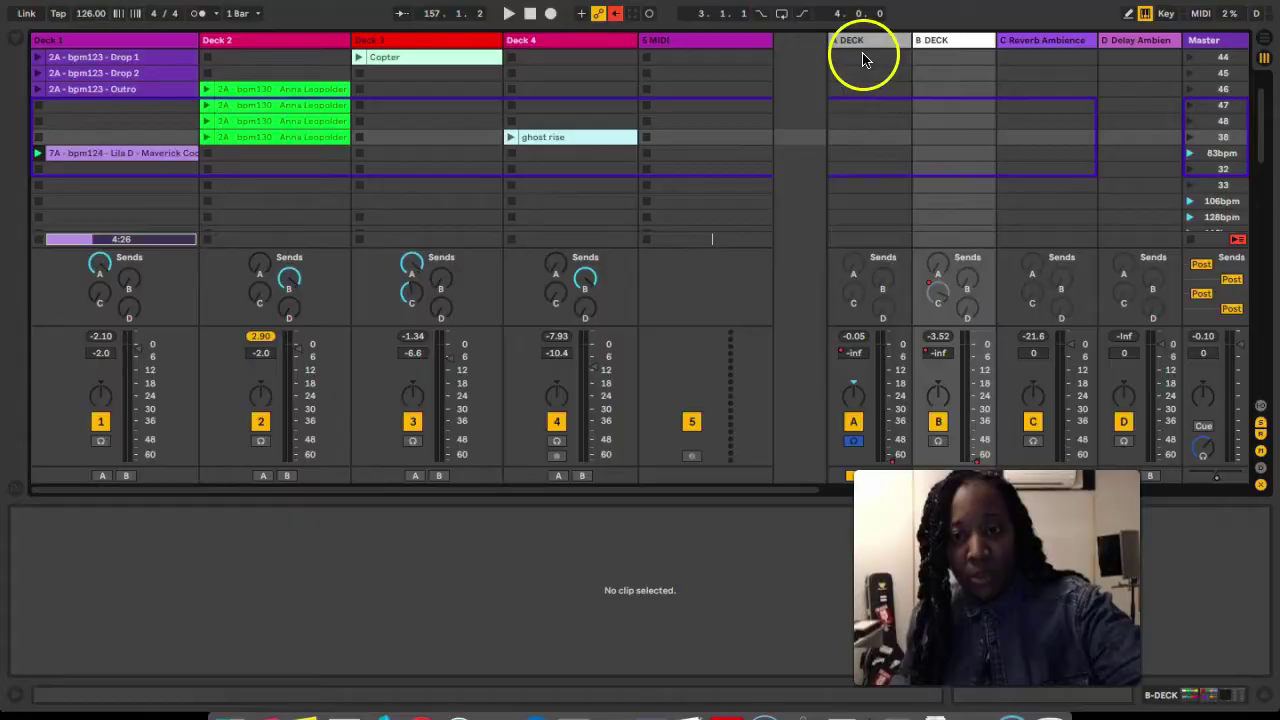
pyautogui.click(860, 40)
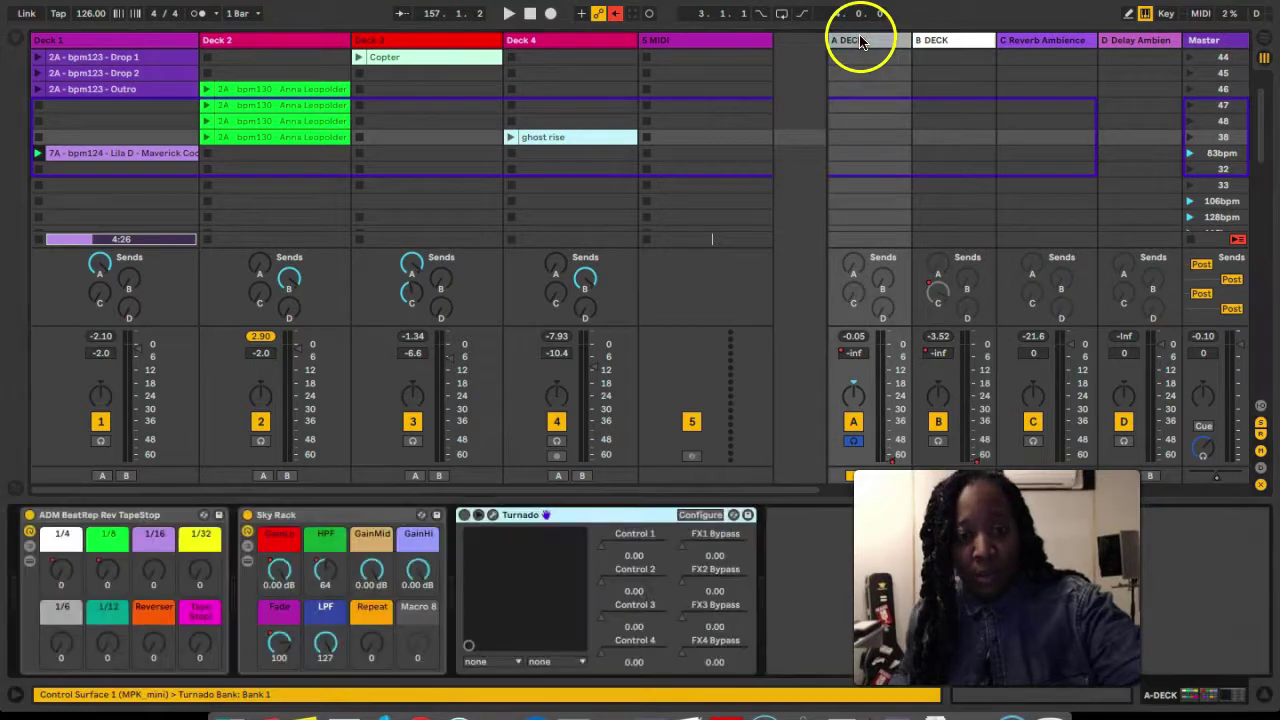
pyautogui.click(248, 561)
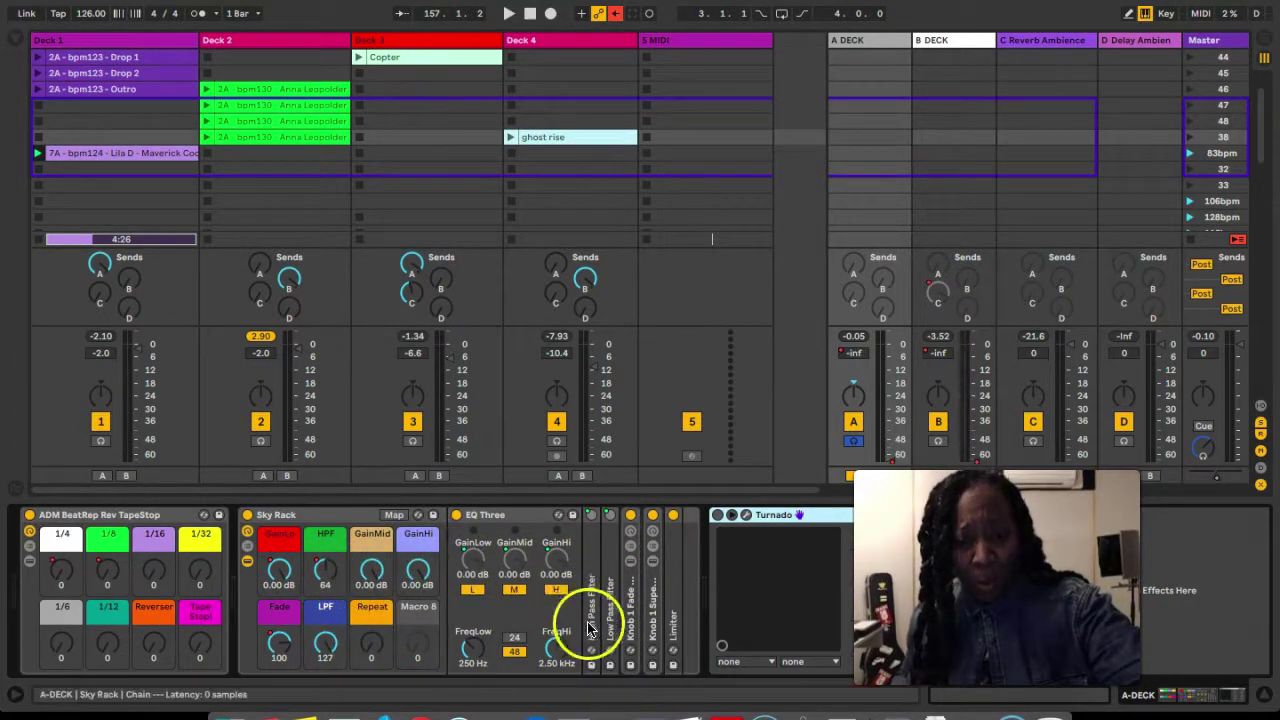
pyautogui.doubleClick(591, 618)
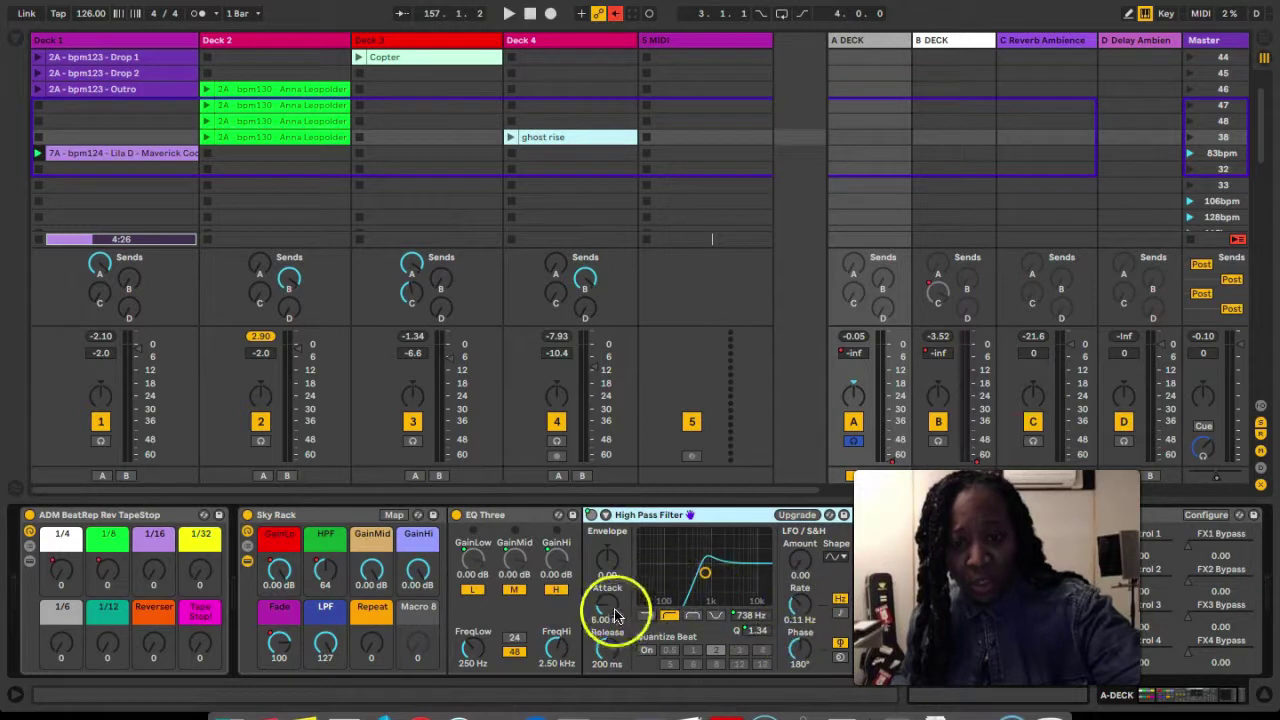
pyautogui.doubleClick(651, 514)
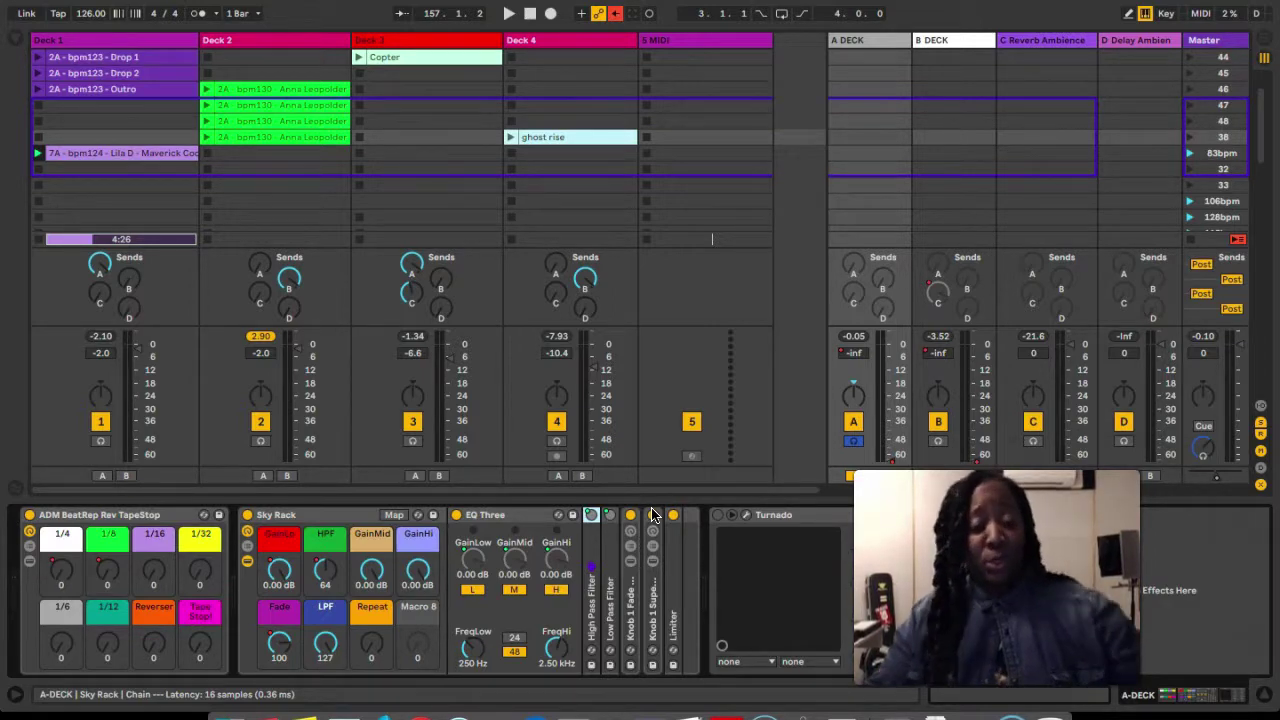
# Step: Examine the deck and Master Crossfade automation along the arrangement with the device view hidden, ending at the Crossfade peak near bar 141
pyautogui.press('Tab')
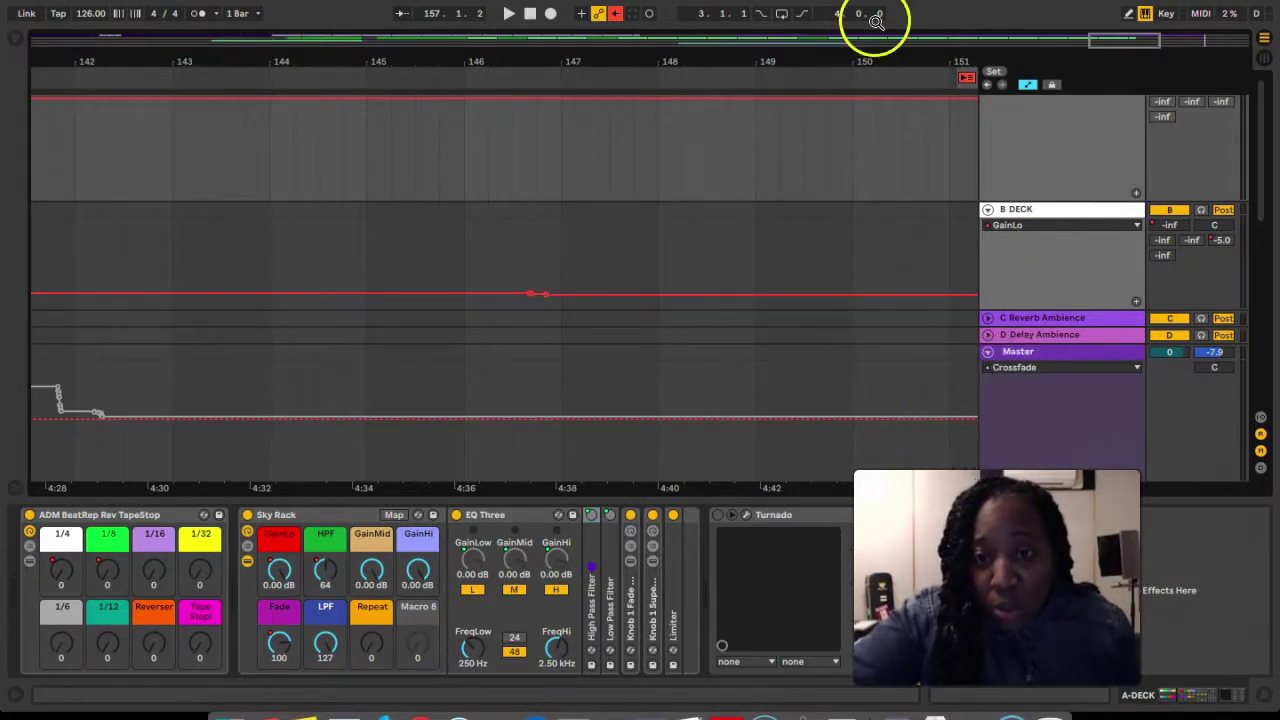
pyautogui.moveTo(865, 54); pyautogui.dragTo(866, 32)
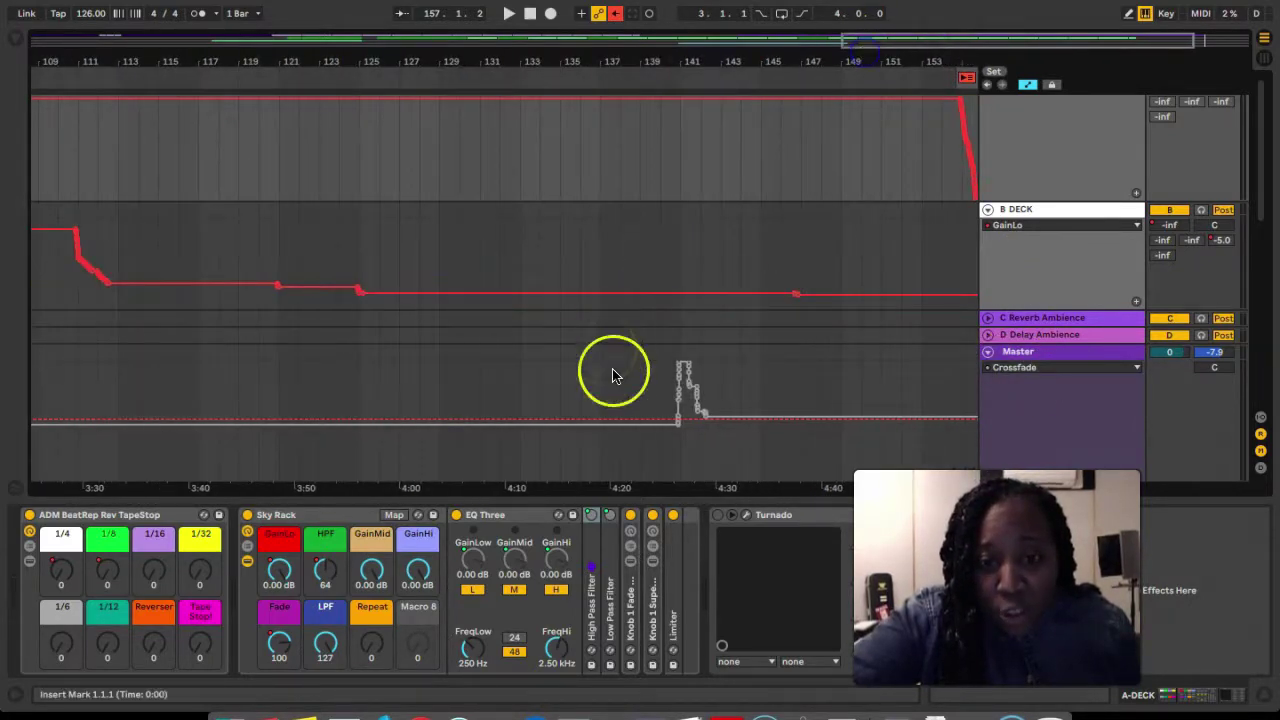
pyautogui.hscroll(-15, 757, 436)
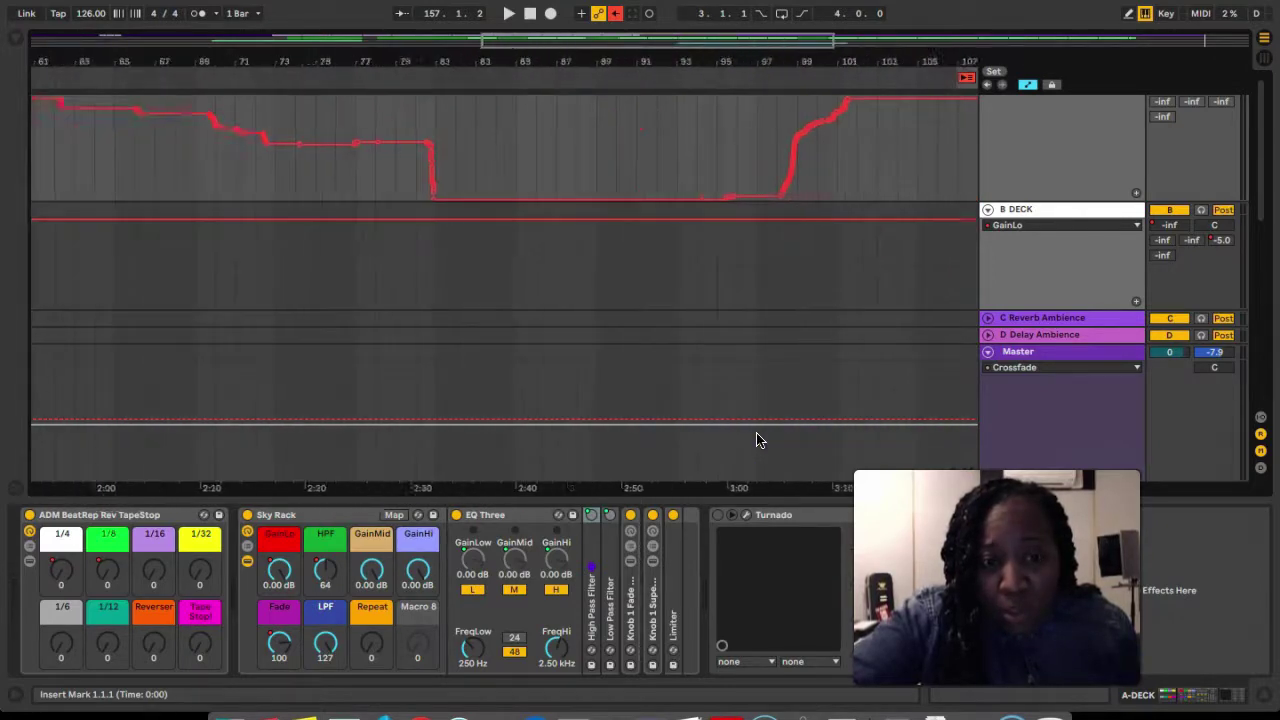
pyautogui.hscroll(15, 757, 437)
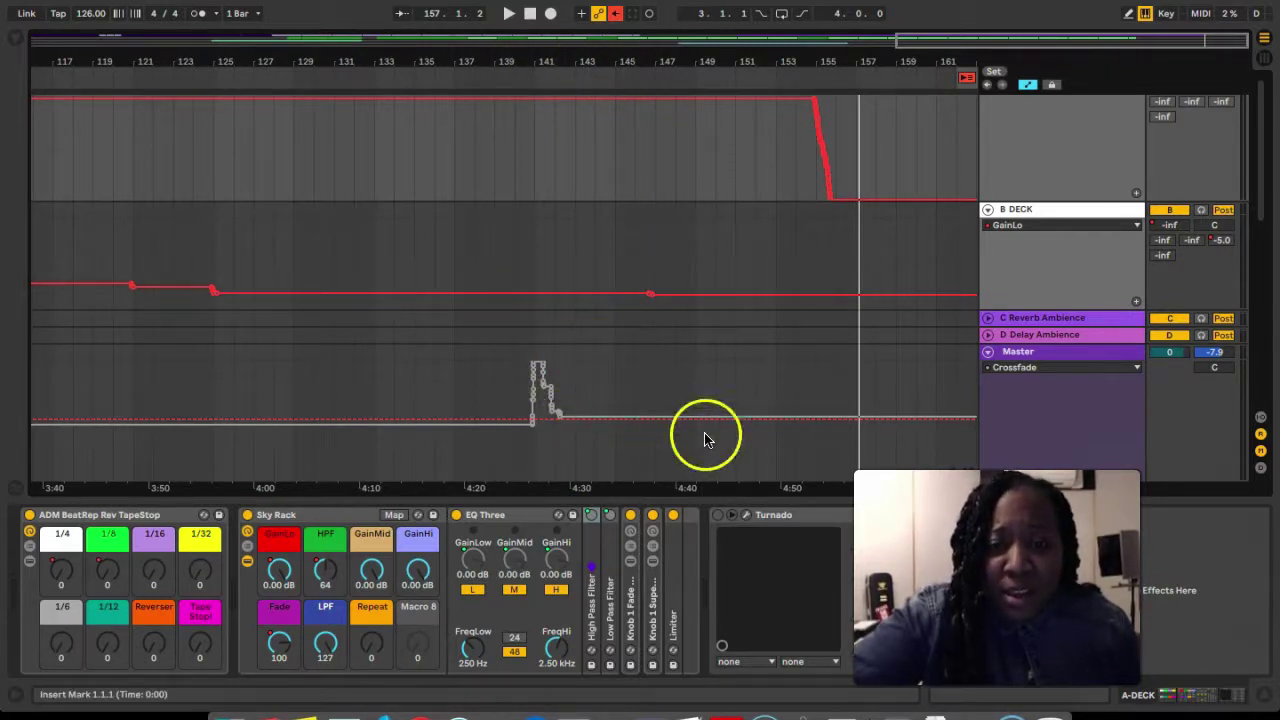
pyautogui.click(1262, 694)
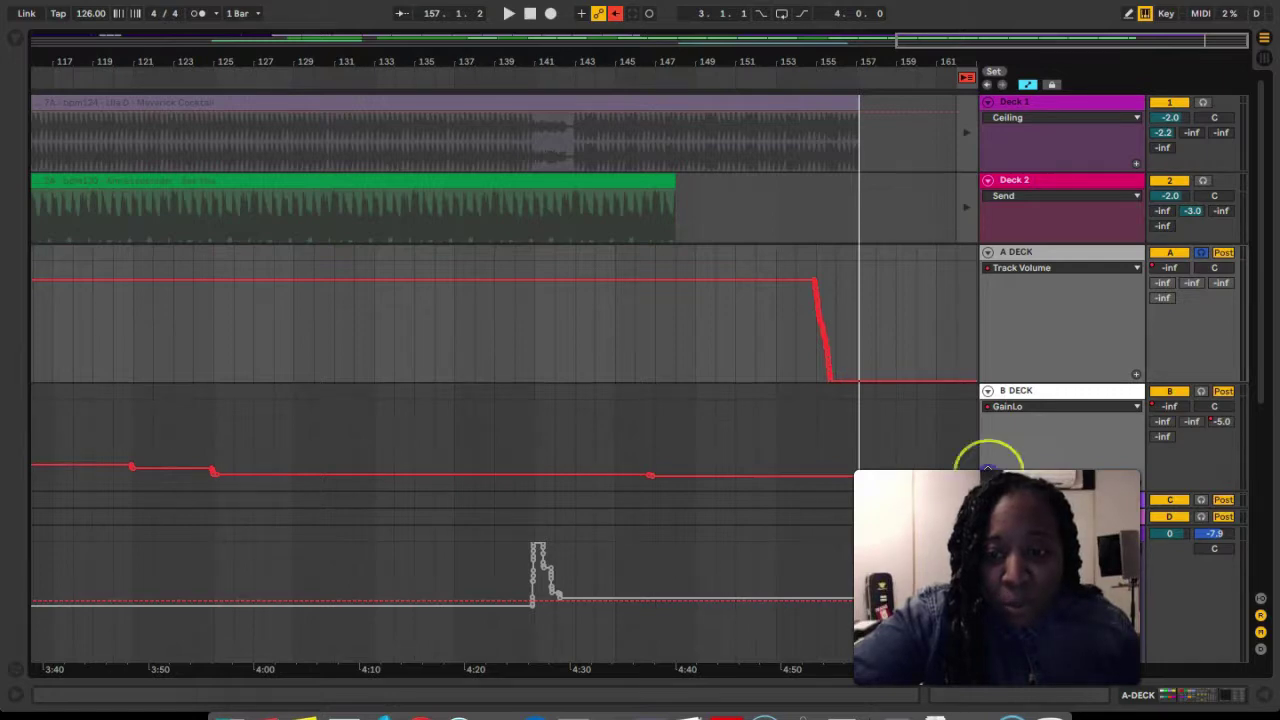
pyautogui.scroll(-5, 988, 466)
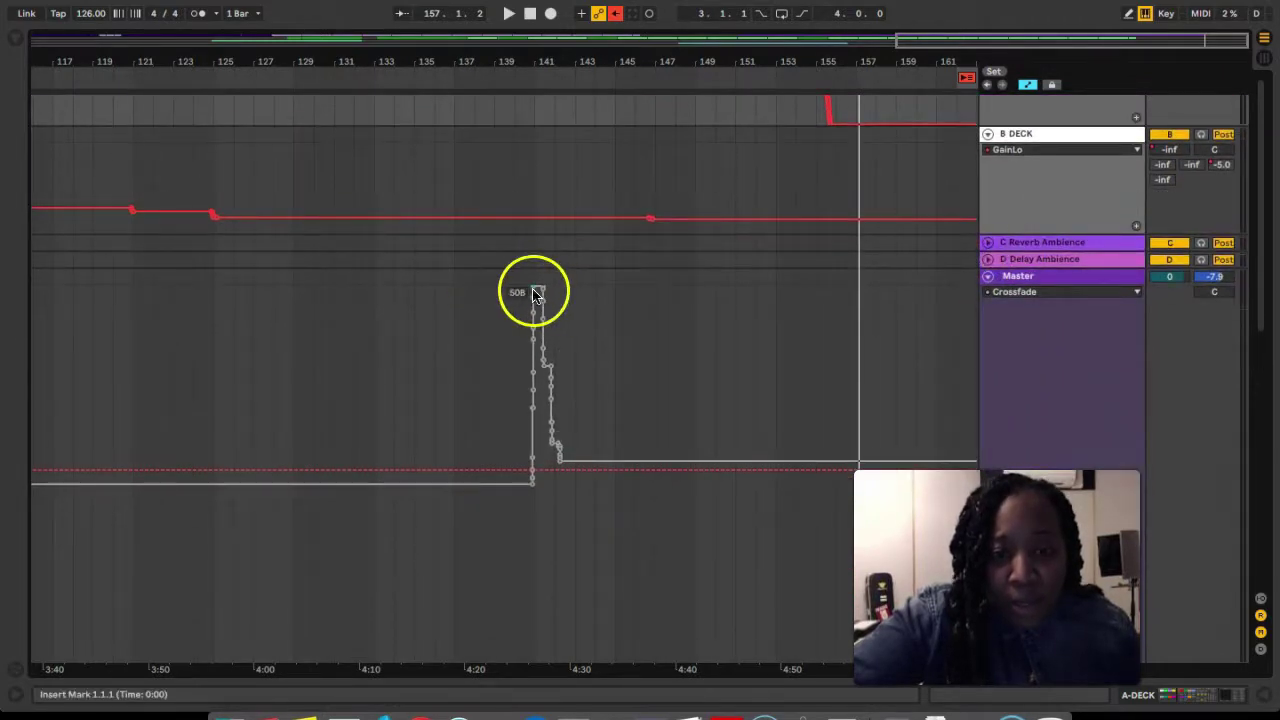
pyautogui.moveTo(540, 292); pyautogui.dragTo(568, 300)
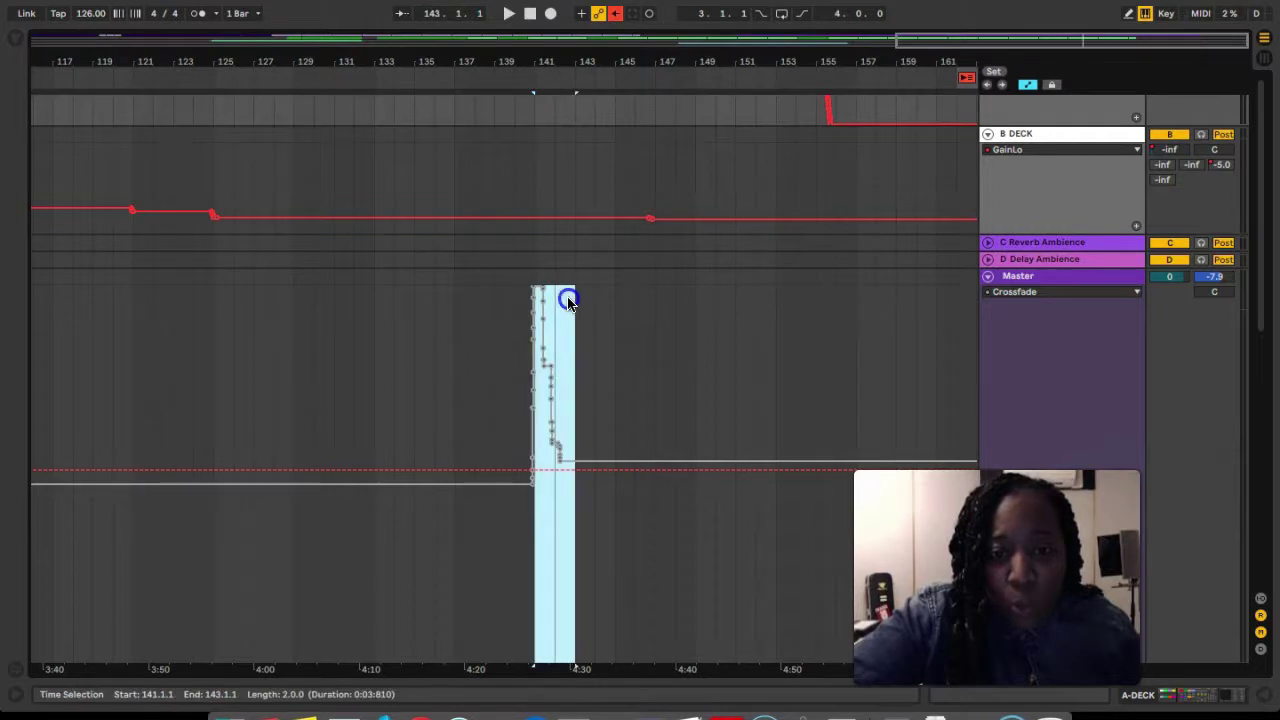
pyautogui.click(537, 294)
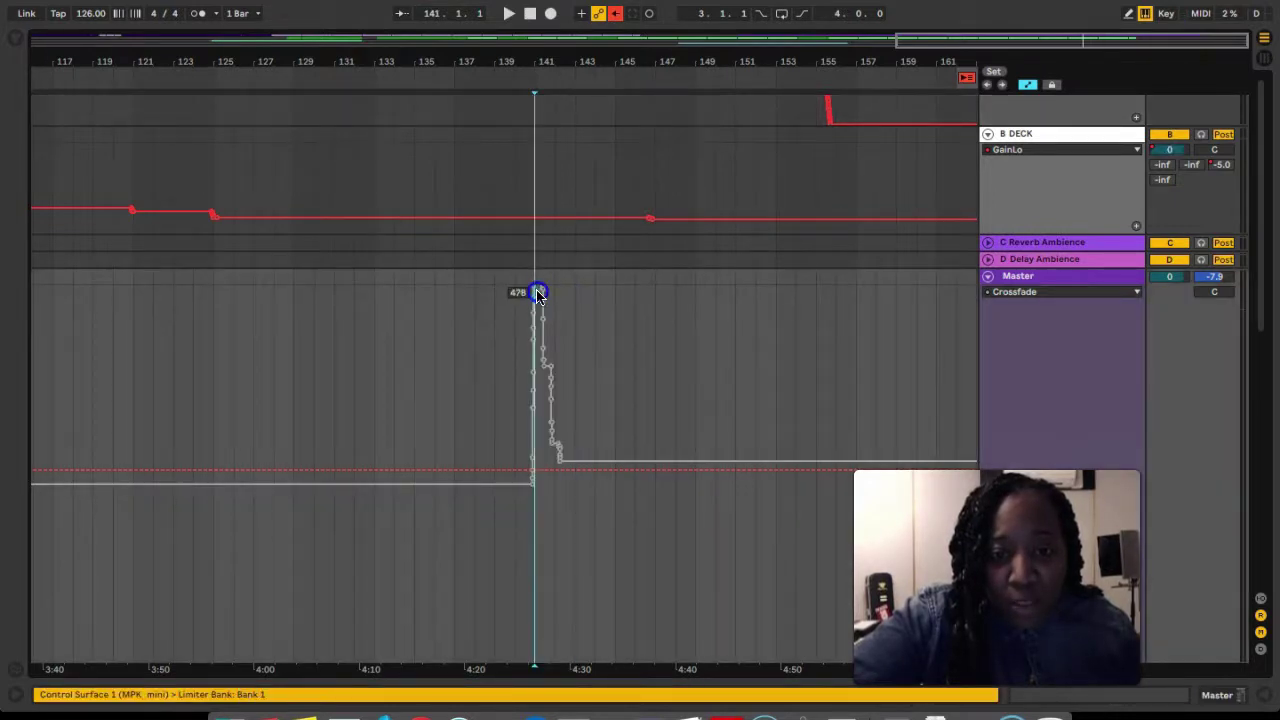
pyautogui.click(517, 237)
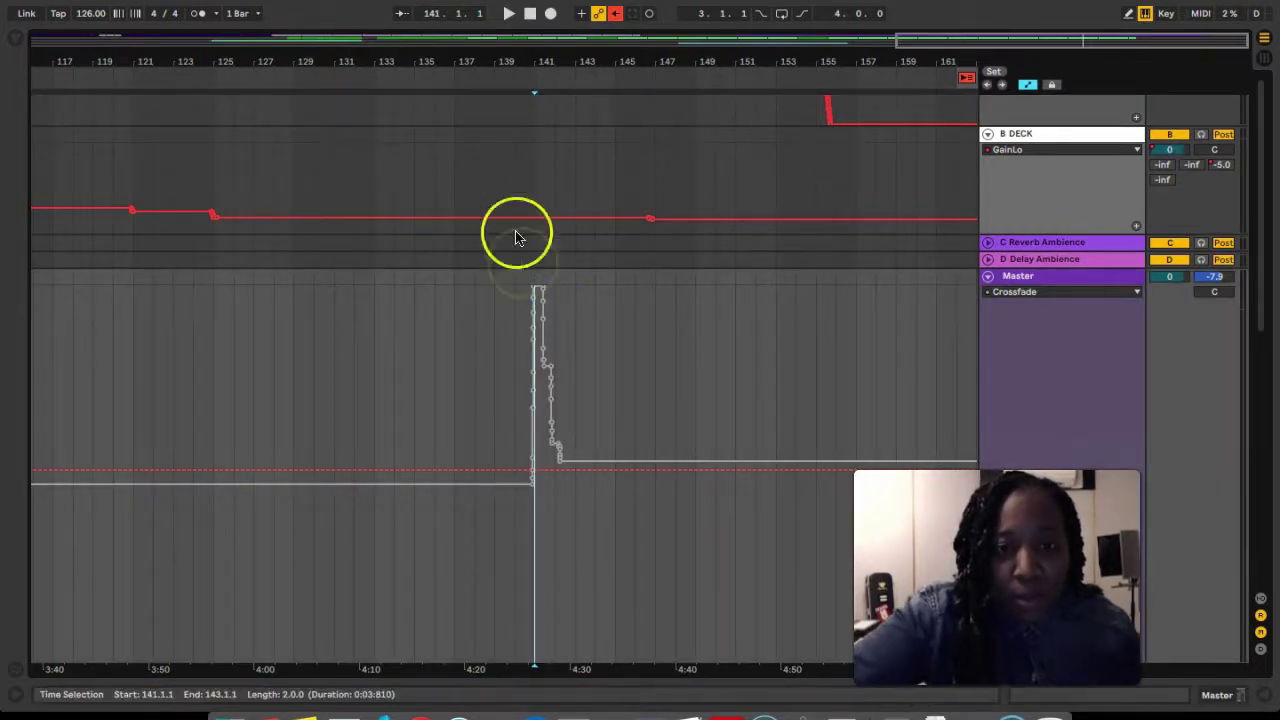
# Step: Try lowering the Master Crossfade automation between 140.3.3 and 142.3.3, undo the move and clear the selection
pyautogui.moveTo(543, 51); pyautogui.dragTo(505, 148)
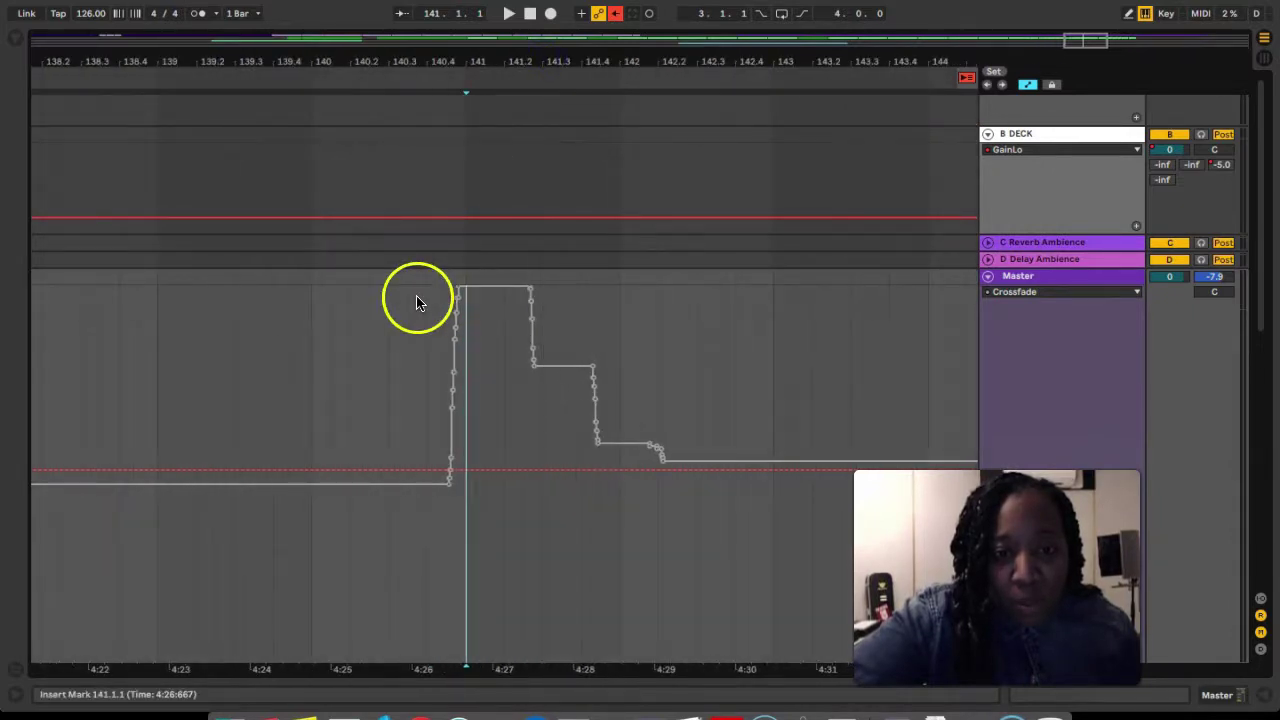
pyautogui.moveTo(414, 300); pyautogui.dragTo(722, 314)
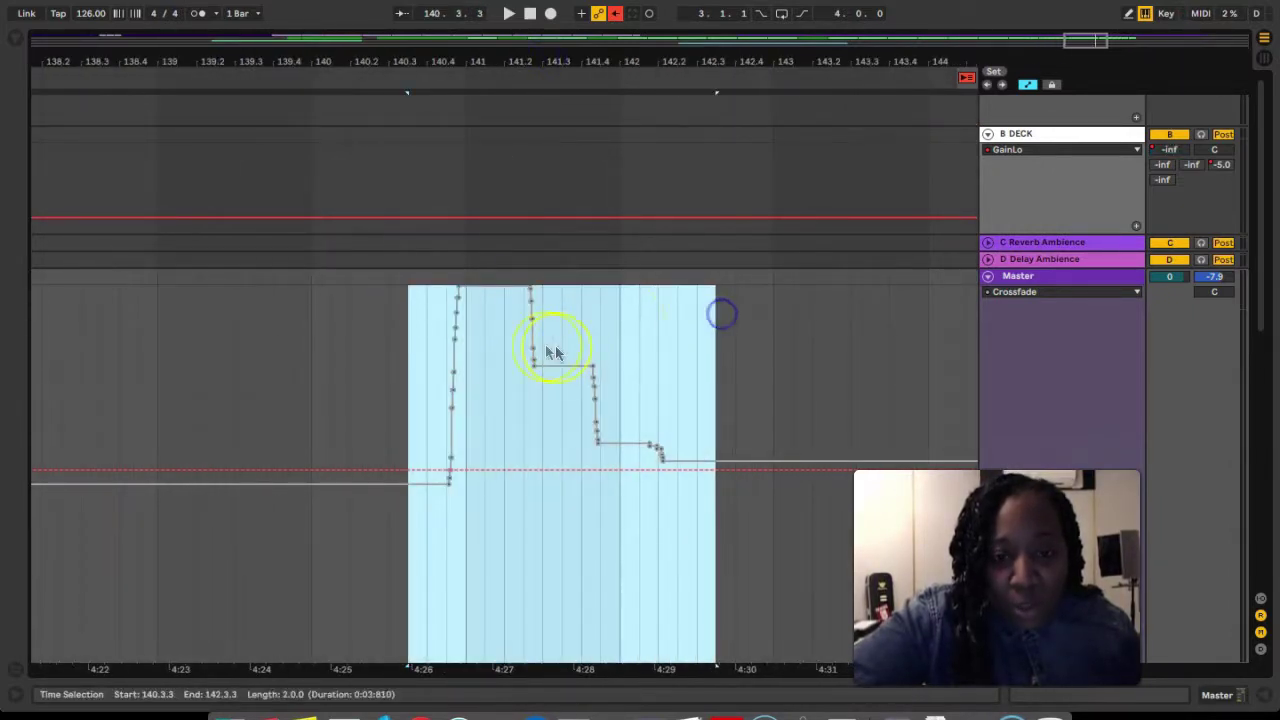
pyautogui.click(506, 294)
pyautogui.moveTo(506, 294); pyautogui.dragTo(420, 537)
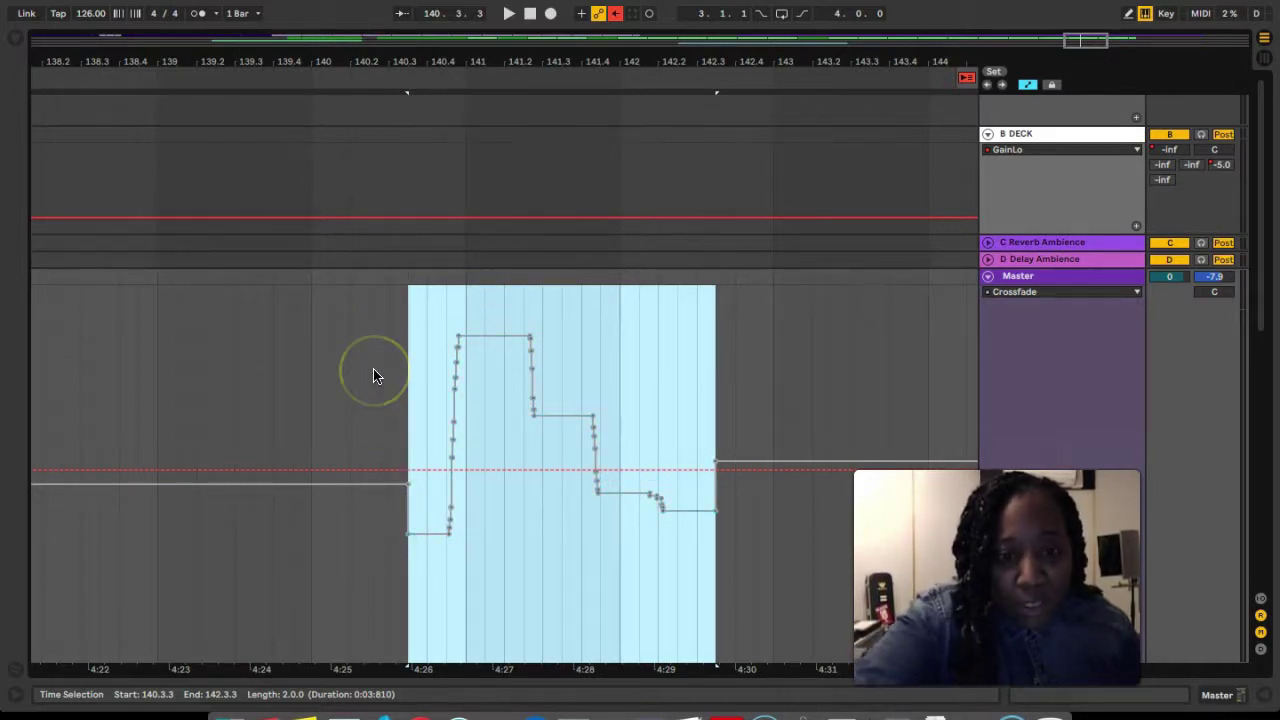
pyautogui.press('super+z')
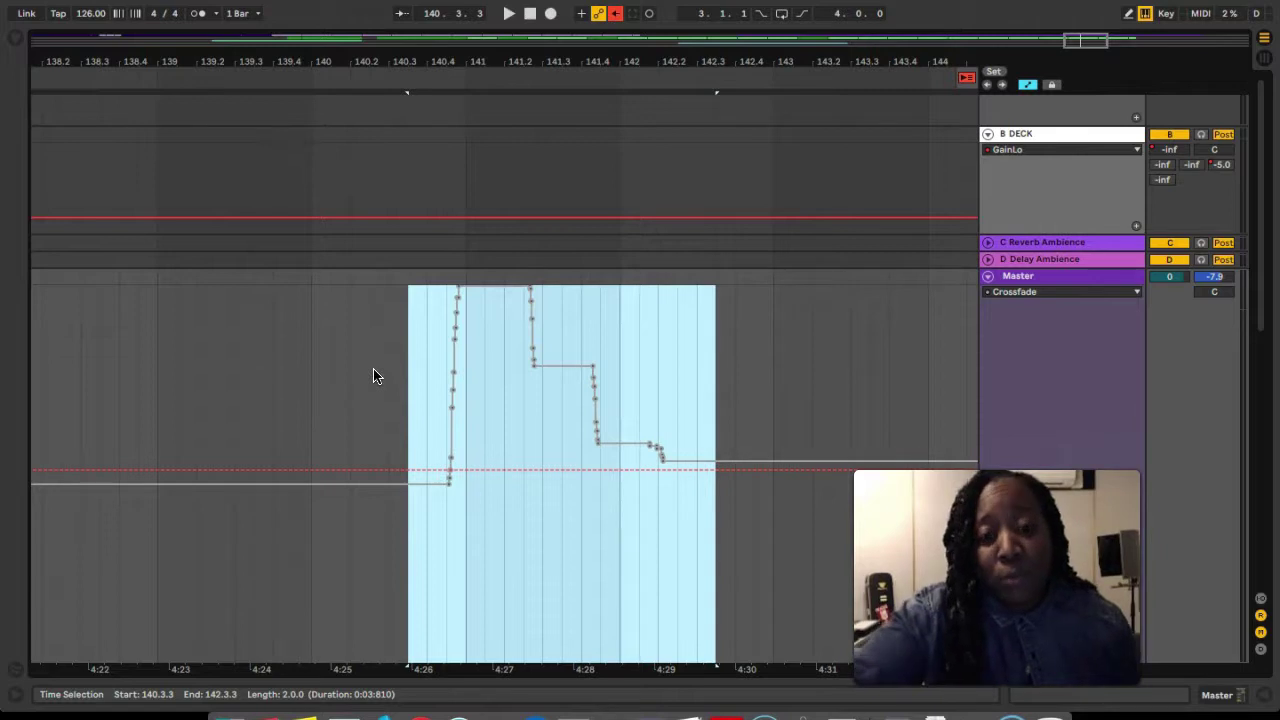
pyautogui.click(658, 320)
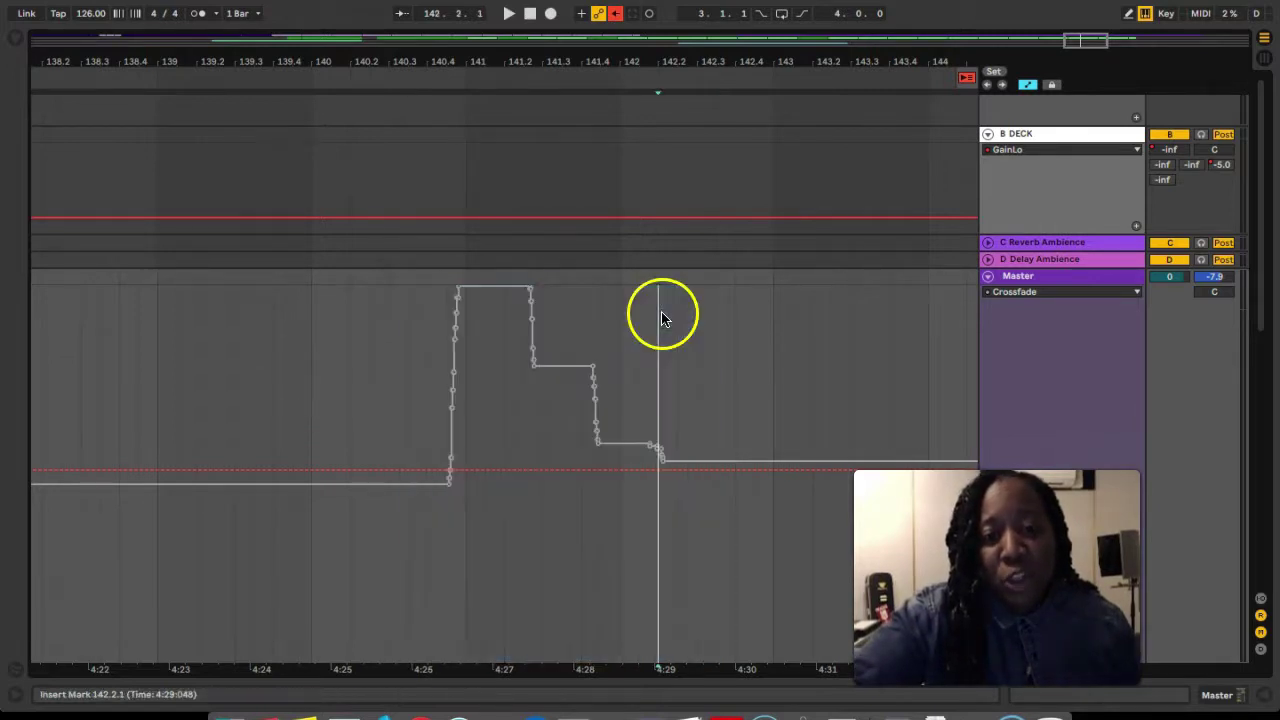
pyautogui.click(488, 301)
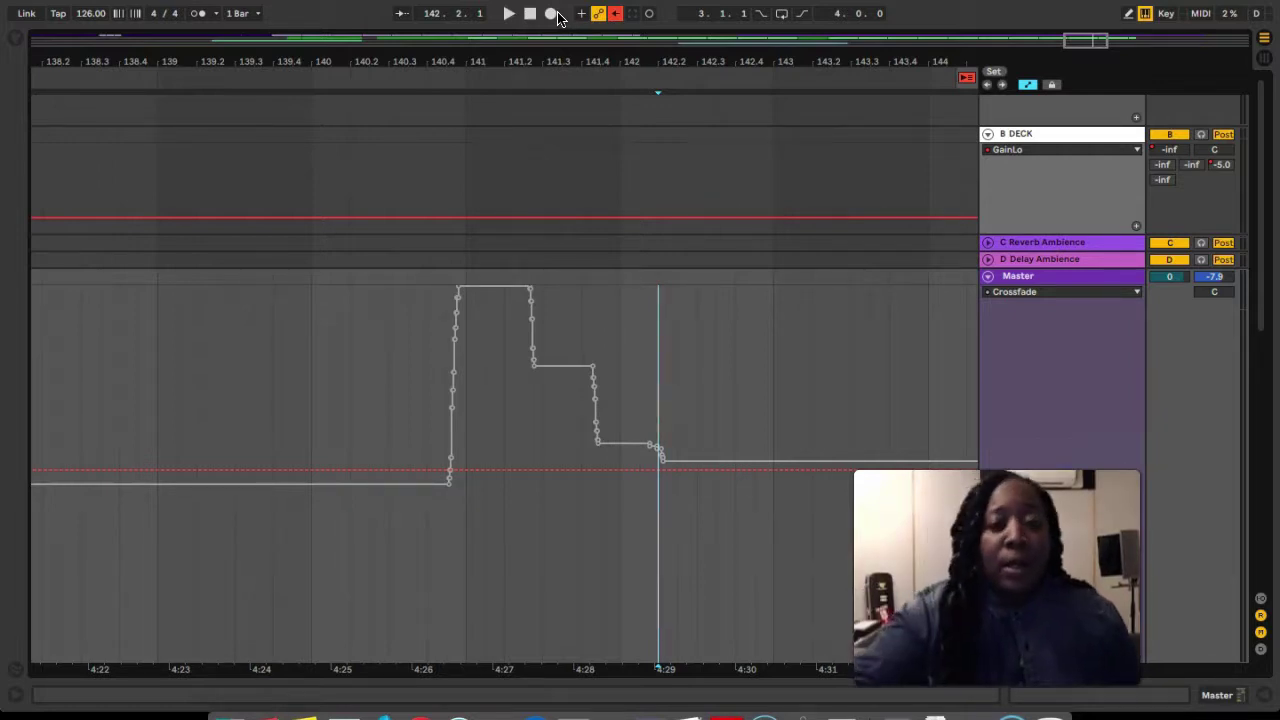
# Step: Return to Session View and start arrangement recording
pyautogui.press('Tab')
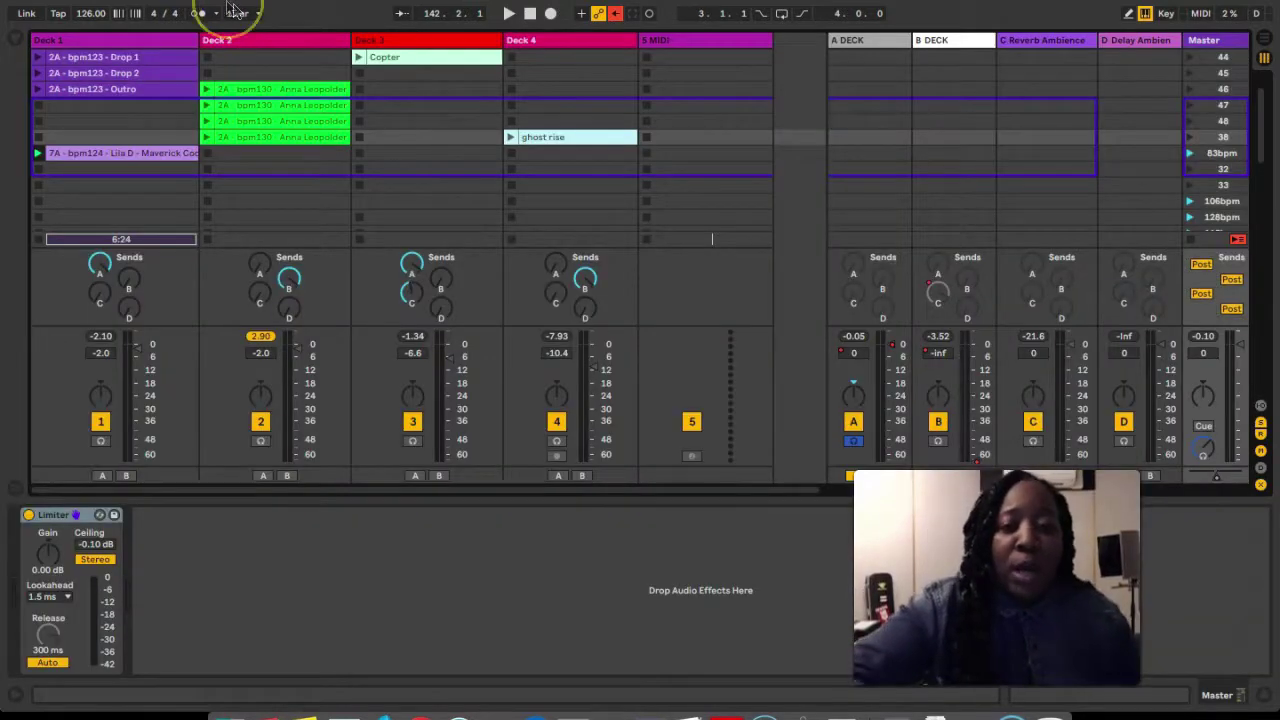
pyautogui.click(549, 14)
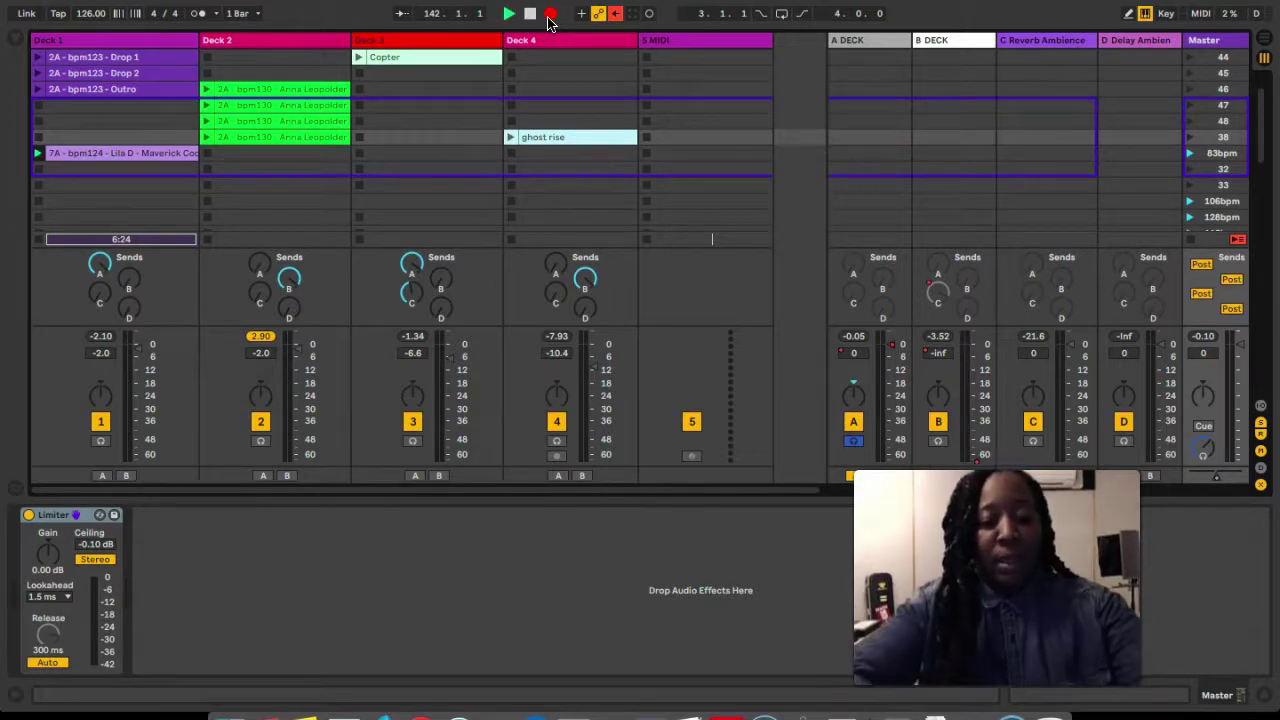
# Step: Look over the A DECK, Master and source deck lanes in Arrangement View during recording, selecting the A DECK track
pyautogui.press('Tab')
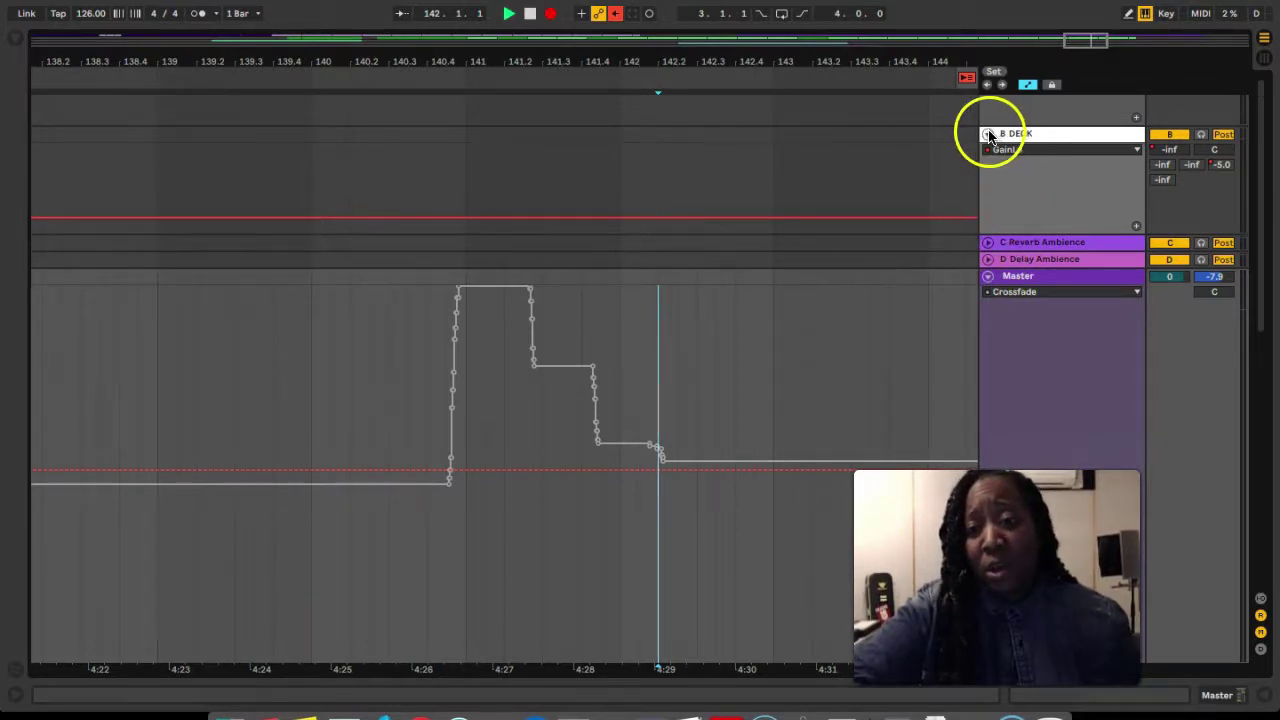
pyautogui.click(1086, 114)
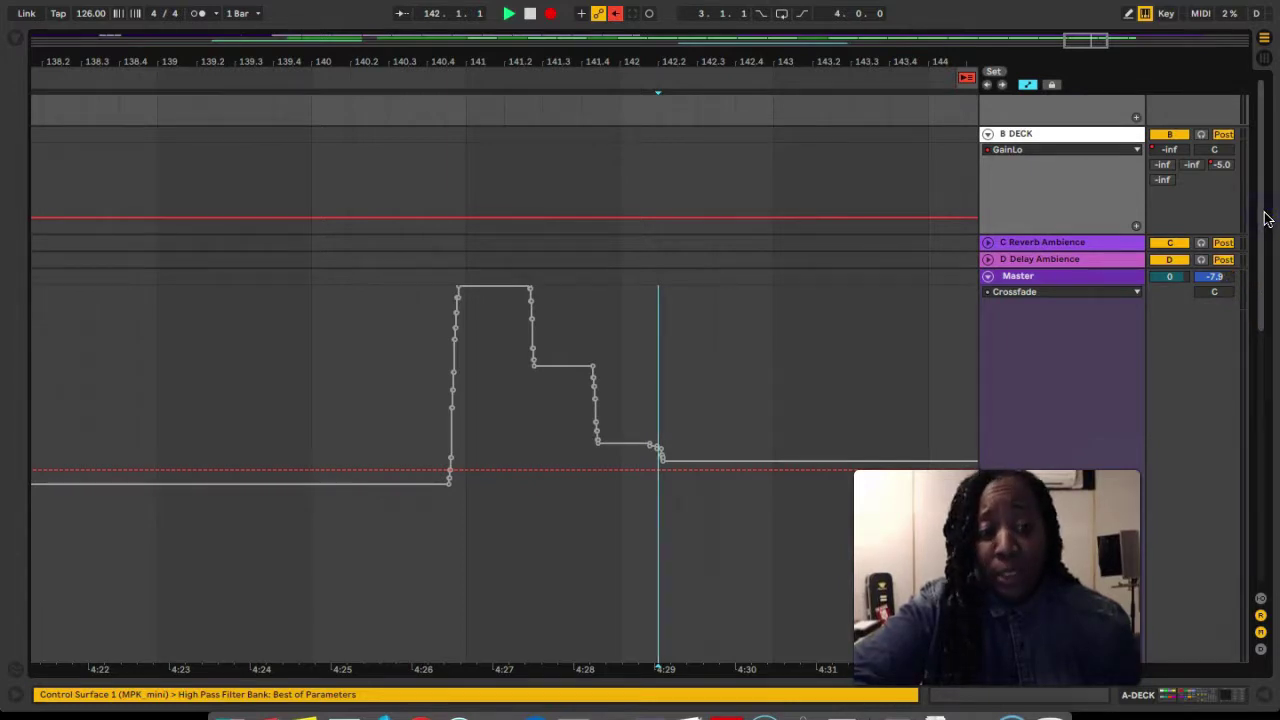
pyautogui.click(1012, 292)
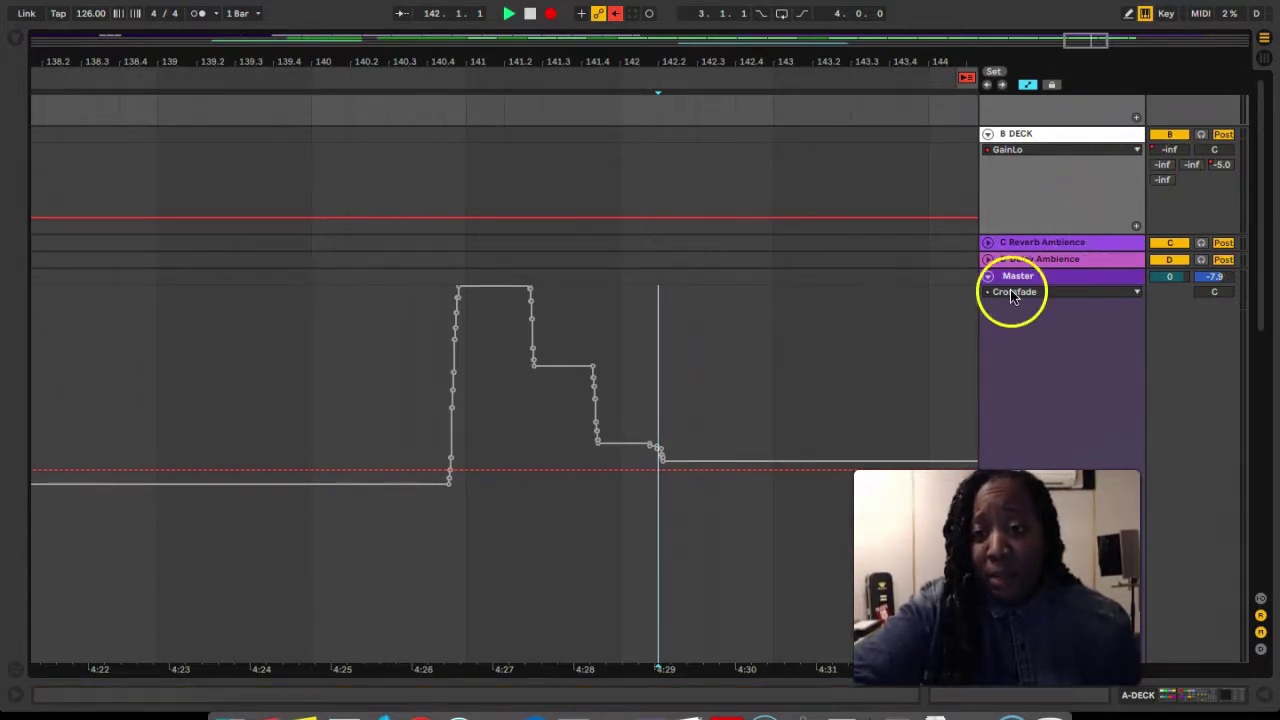
pyautogui.scroll(4, 1000, 330)
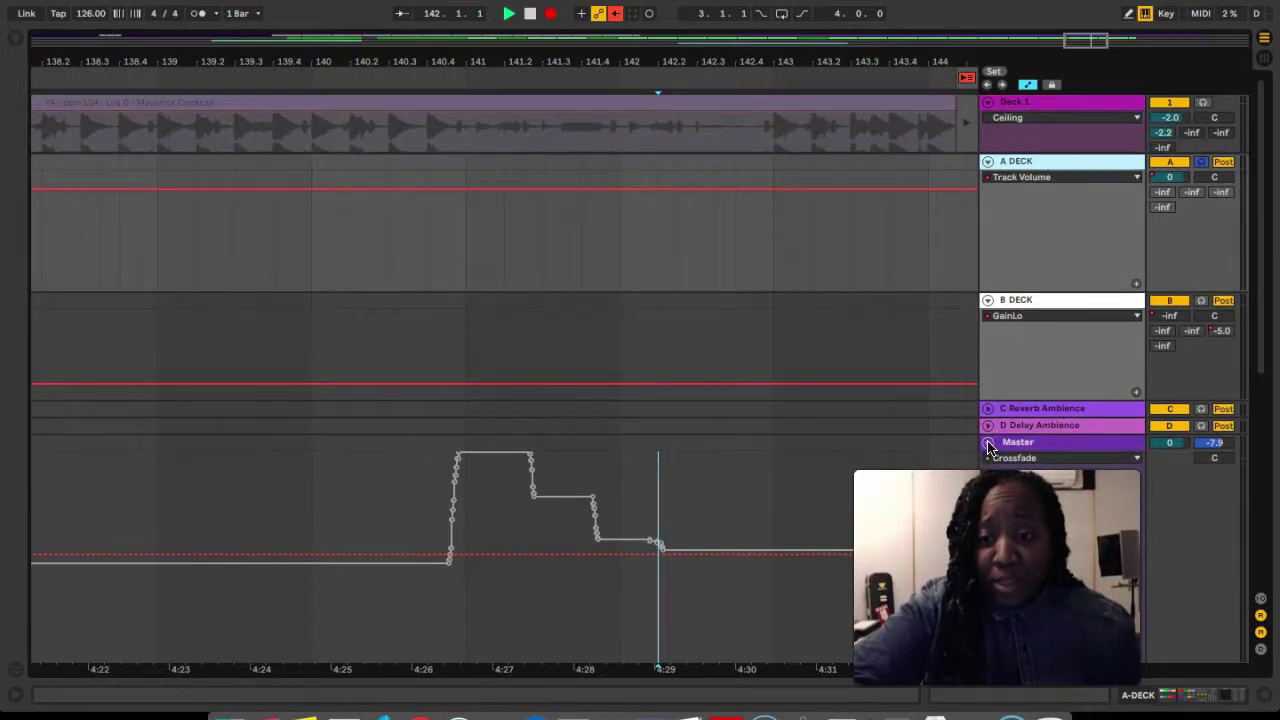
pyautogui.scroll(5, 988, 447)
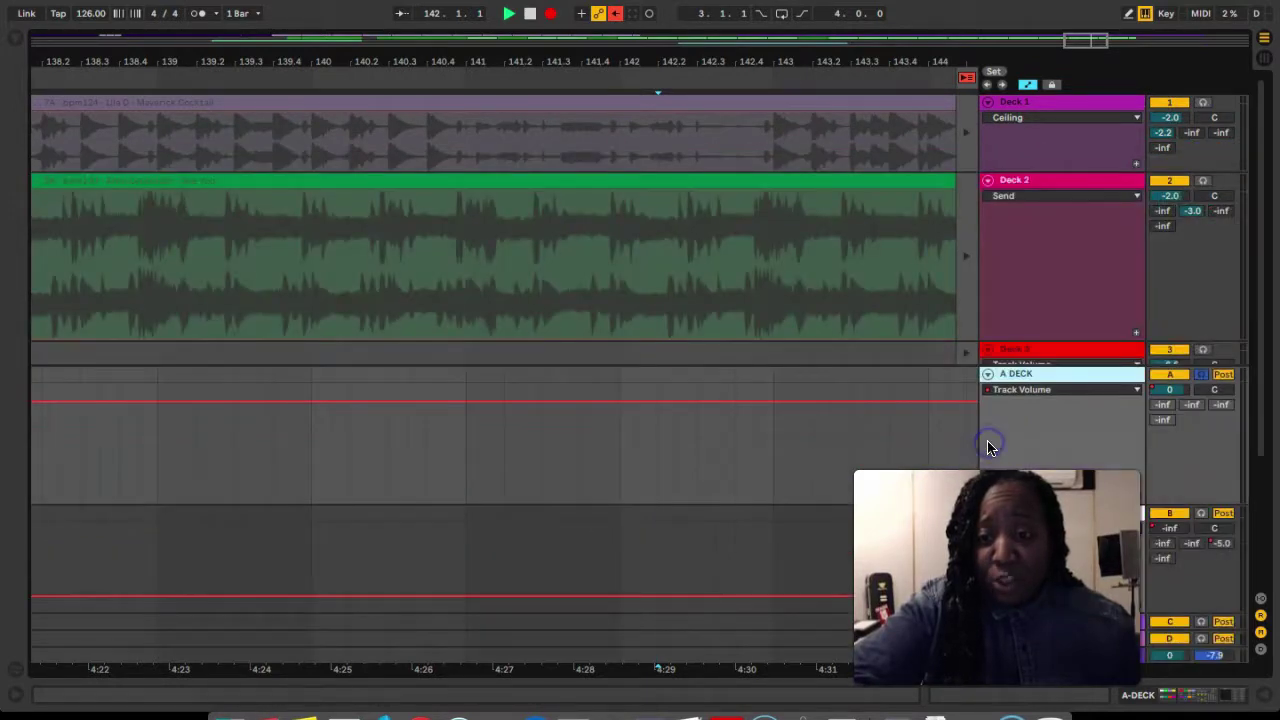
# Step: Fold the A DECK and B DECK lanes and return all tracks to arrangement playback
pyautogui.click(989, 375)
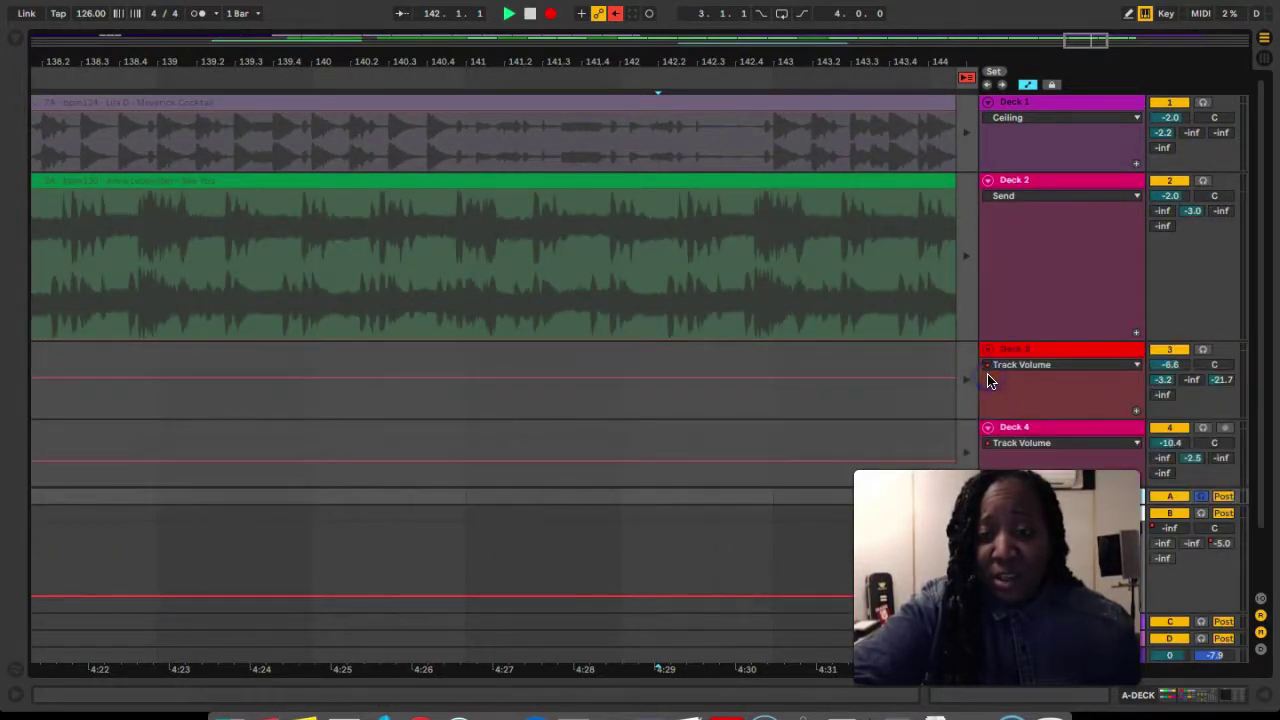
pyautogui.press('super+t')
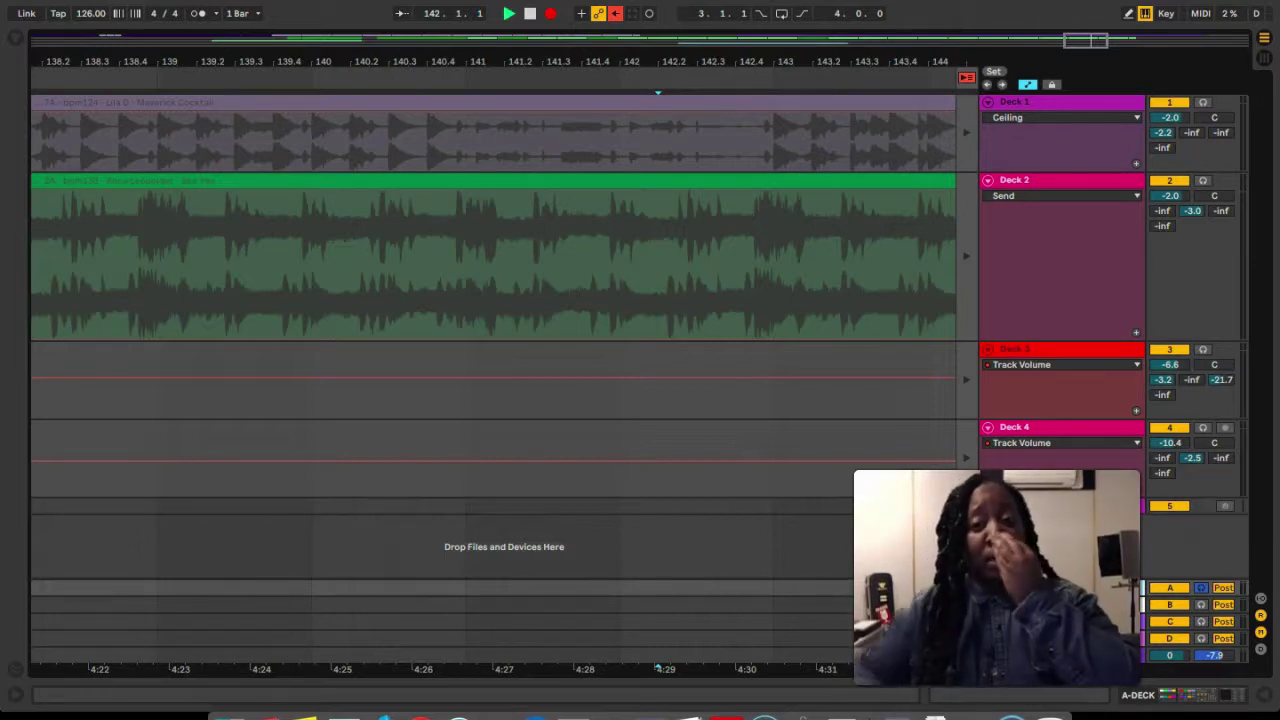
pyautogui.click(967, 79)
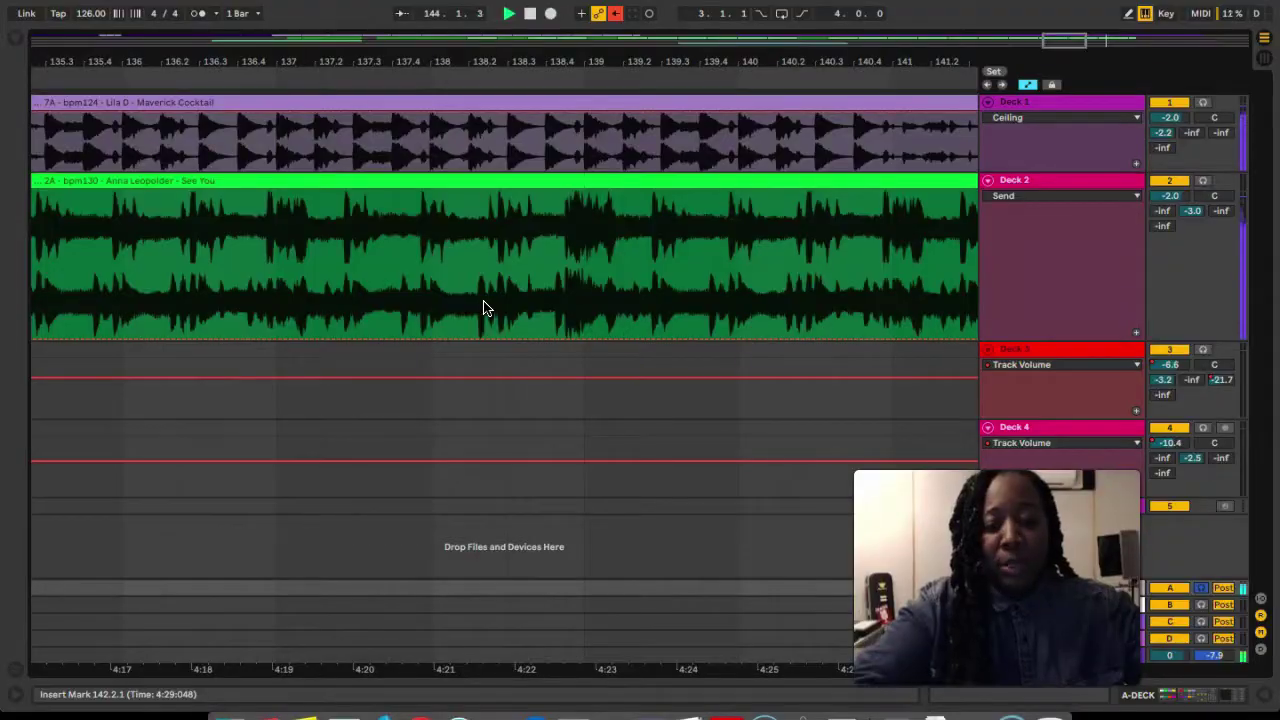
# Step: Play the full arrangement from its beginning and jump playback to the start of the Copter clip near bar 25
pyautogui.click(530, 13)
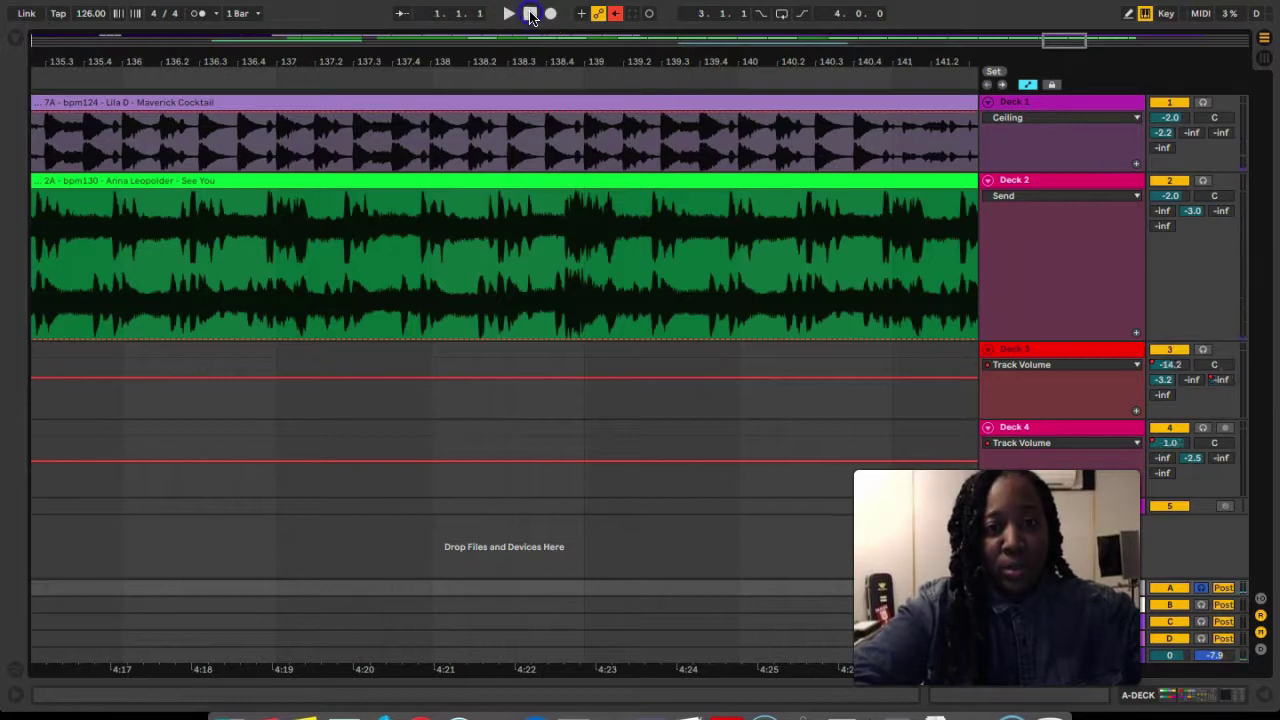
pyautogui.press('space')
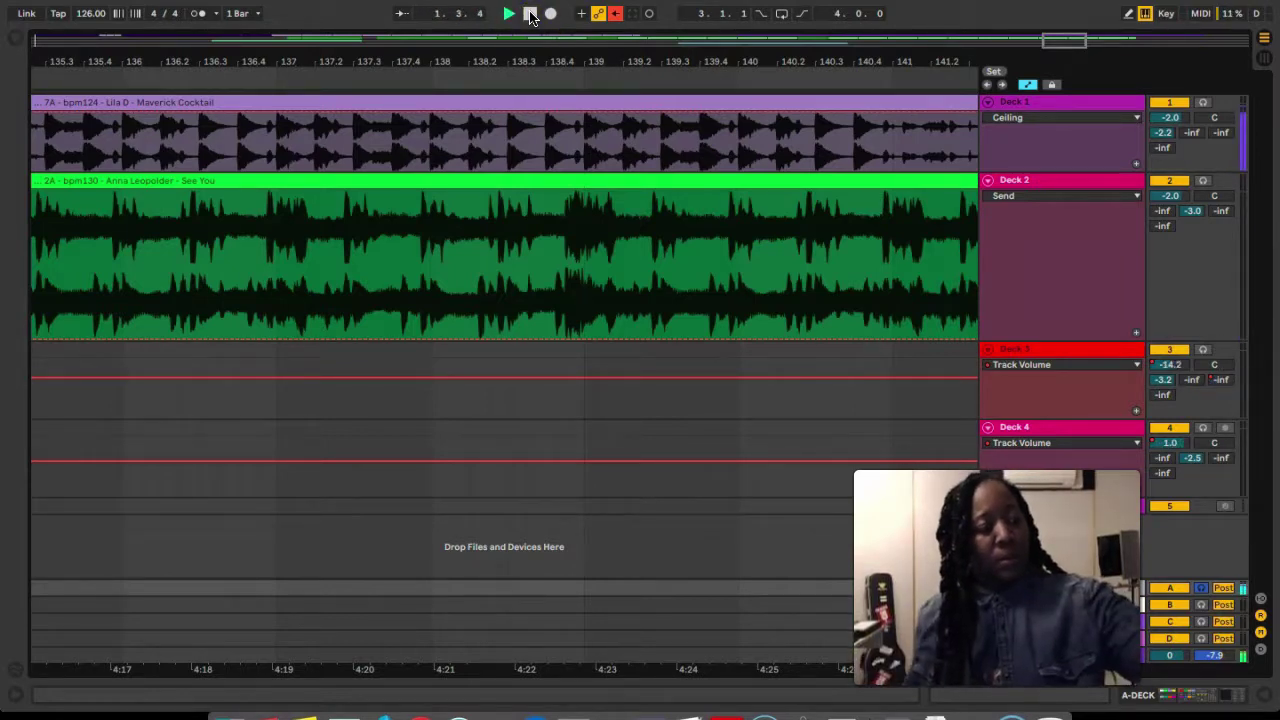
pyautogui.click(731, 44)
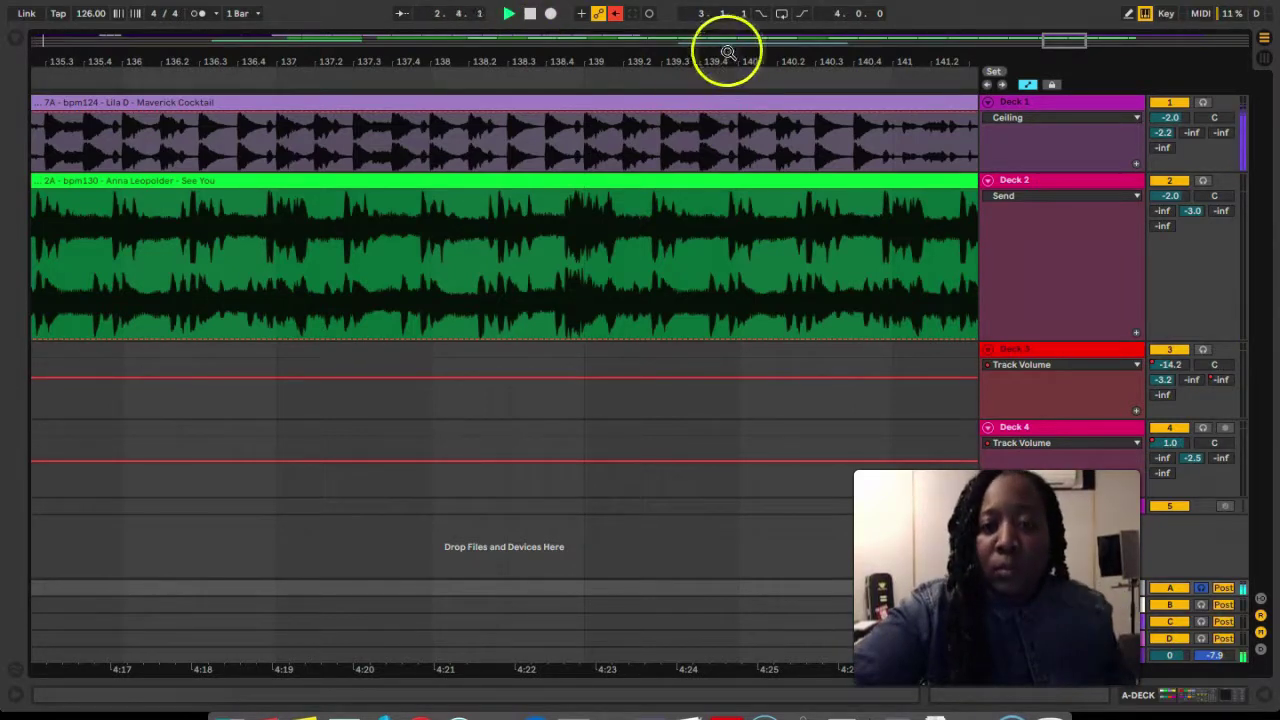
pyautogui.doubleClick(733, 40)
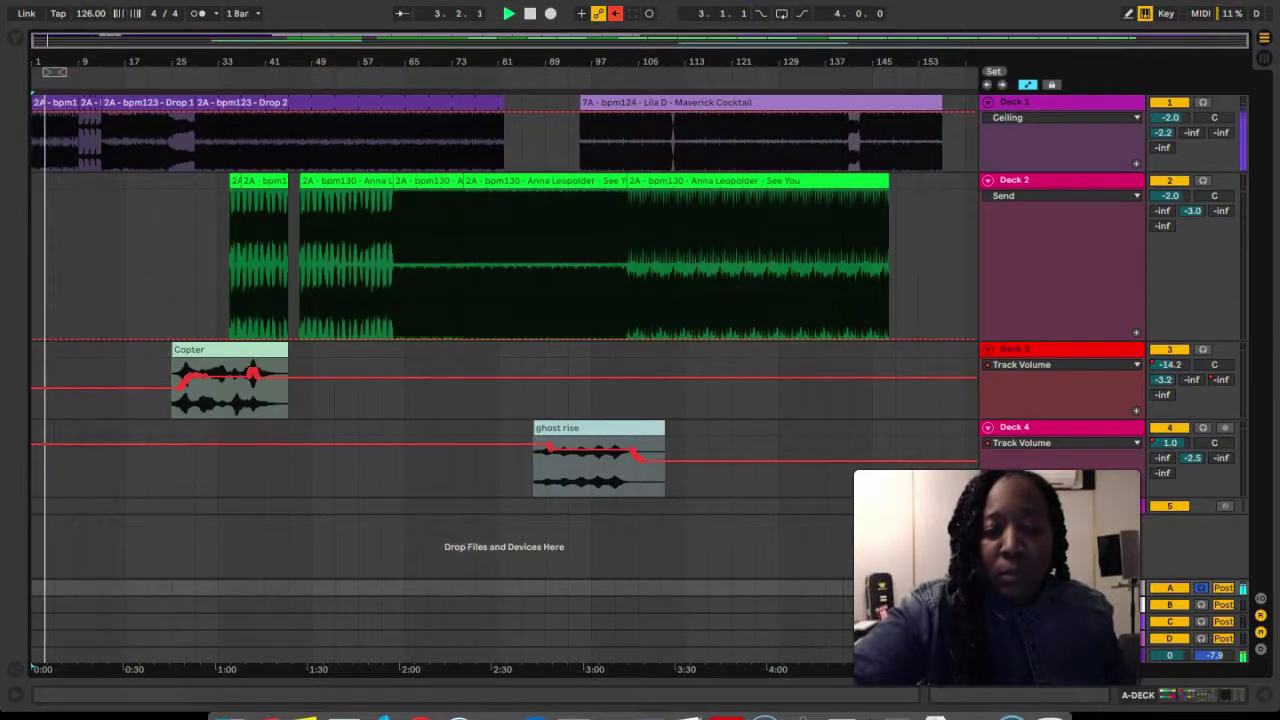
pyautogui.click(180, 72)
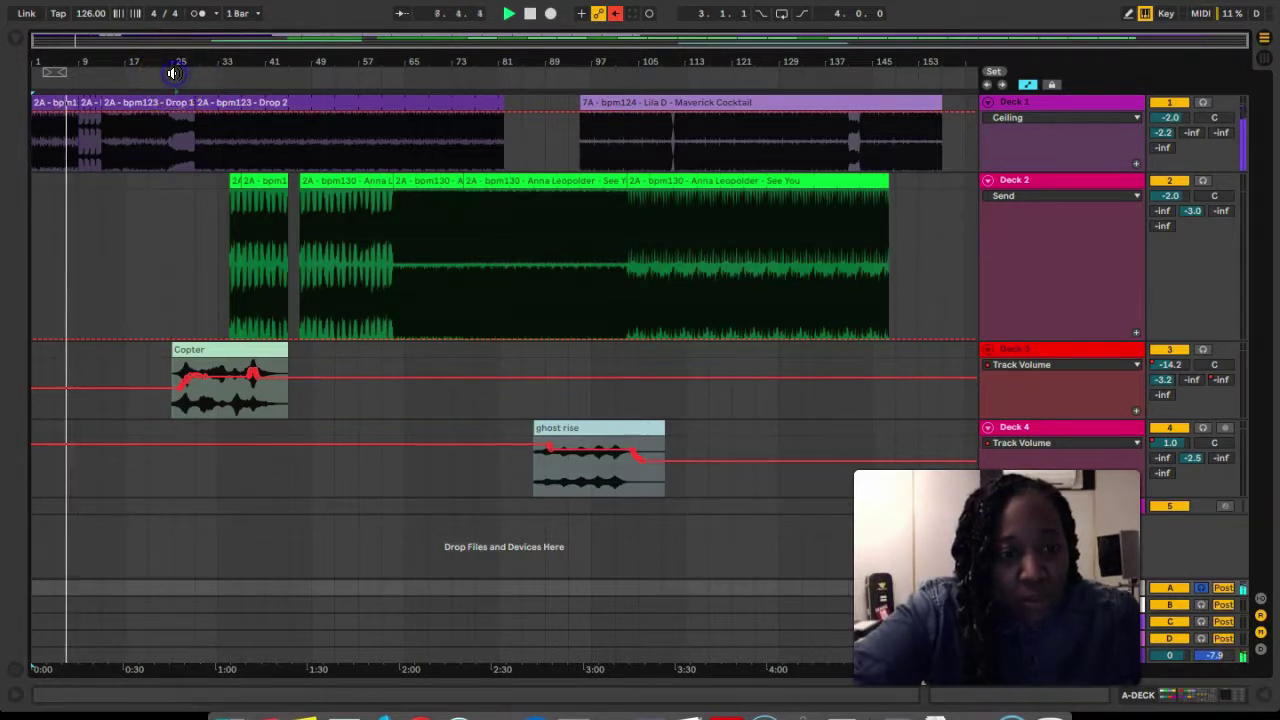
pyautogui.click(174, 72)
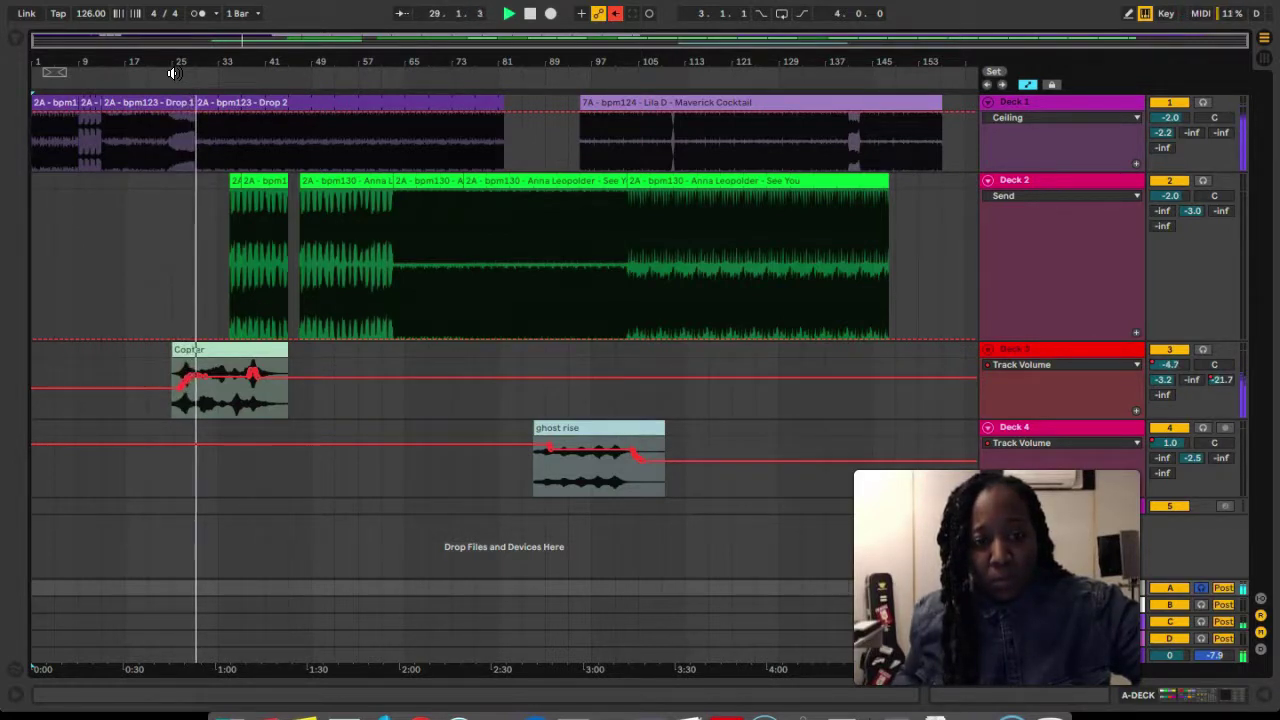
# Step: Compare the Session View mixer's automated faders with the automation lanes in Arrangement View while the recorded mix plays
pyautogui.press('Tab')
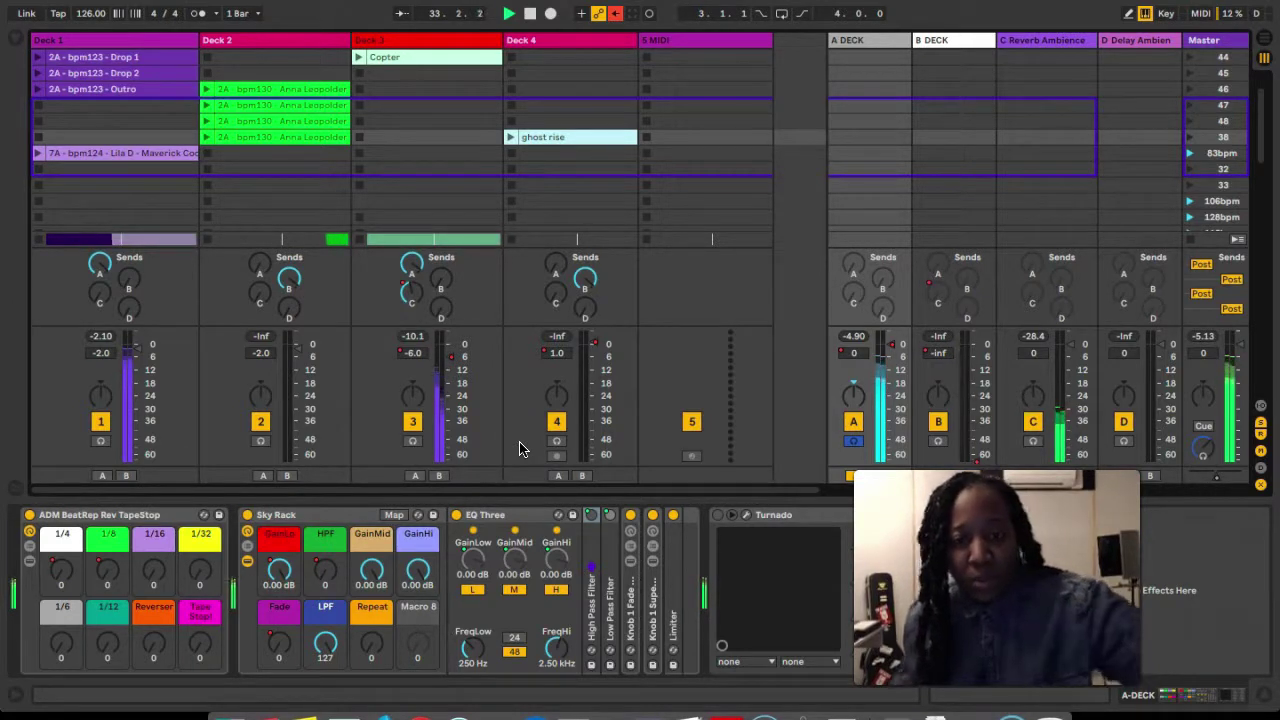
pyautogui.click(1017, 171)
pyautogui.click(926, 335)
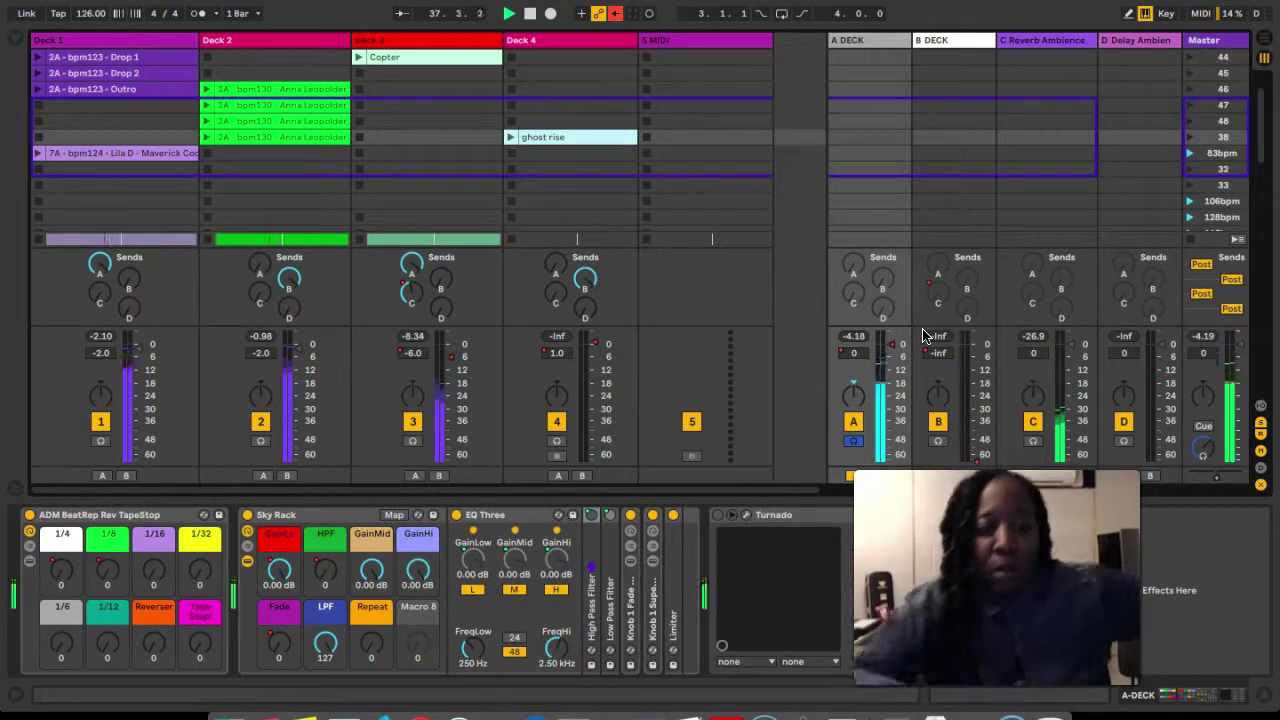
pyautogui.press('Tab')
pyautogui.click(787, 390)
pyautogui.click(731, 375)
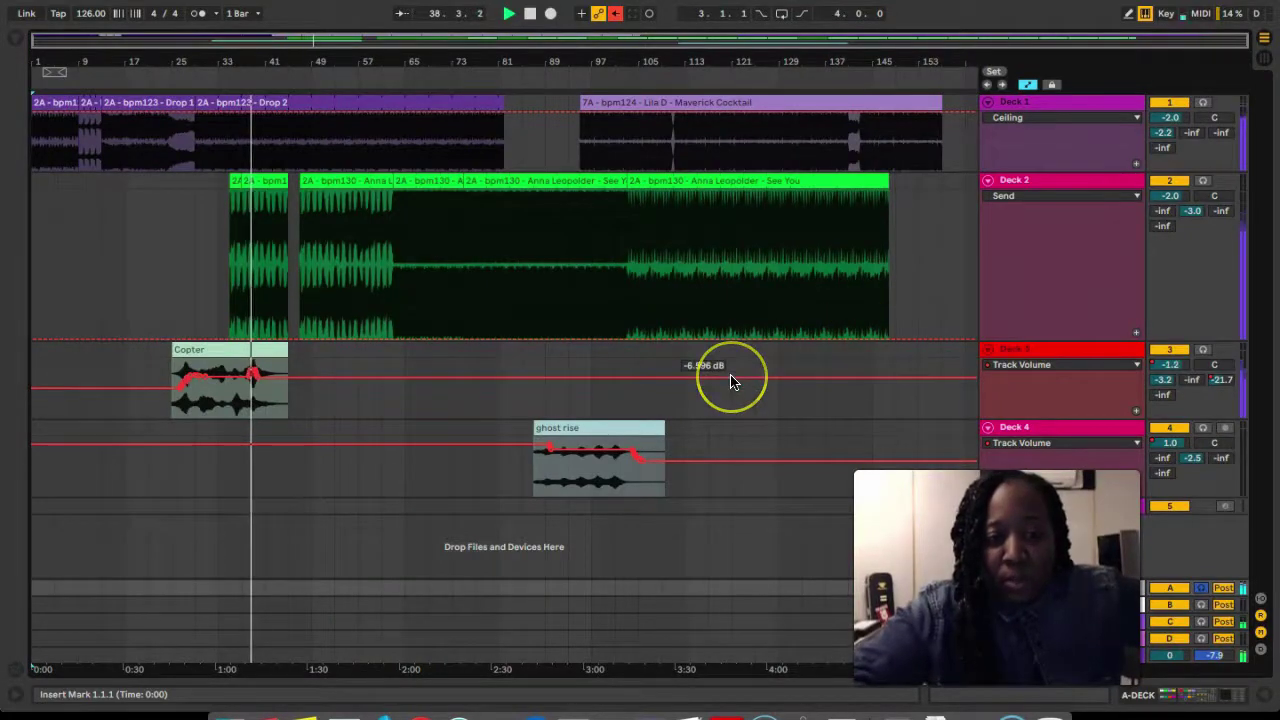
pyautogui.press('Tab')
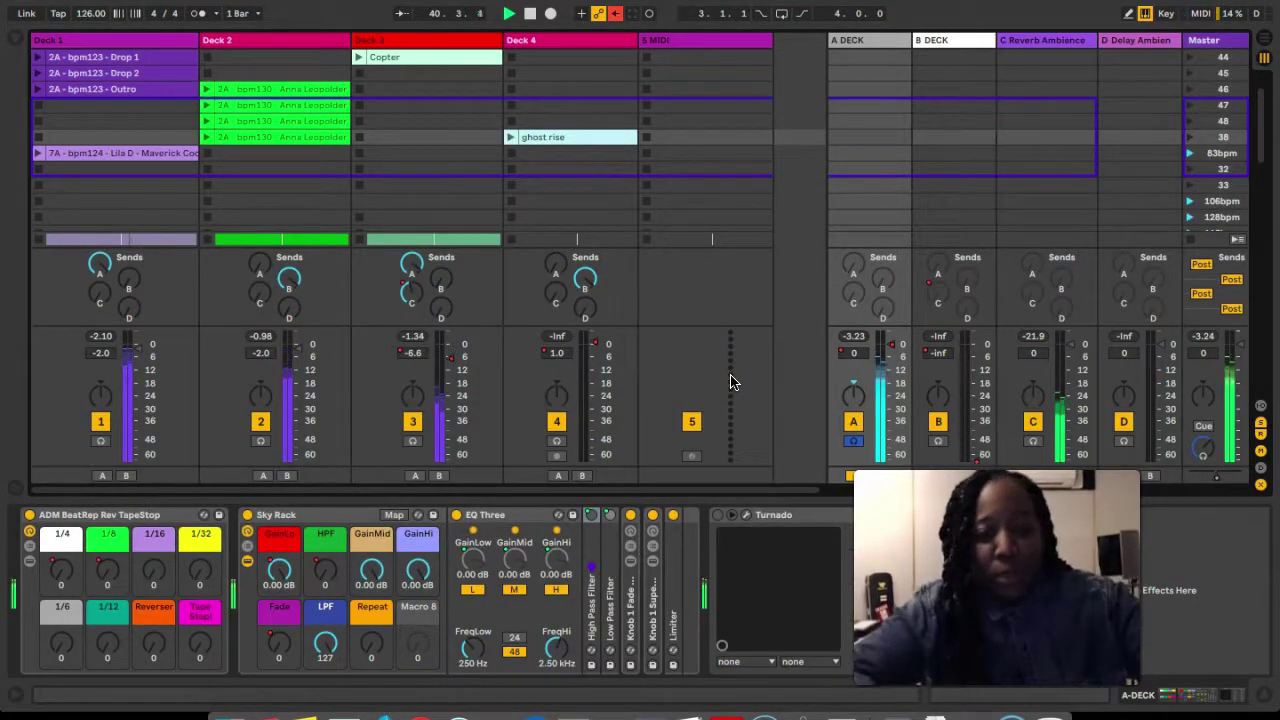
pyautogui.press('space')
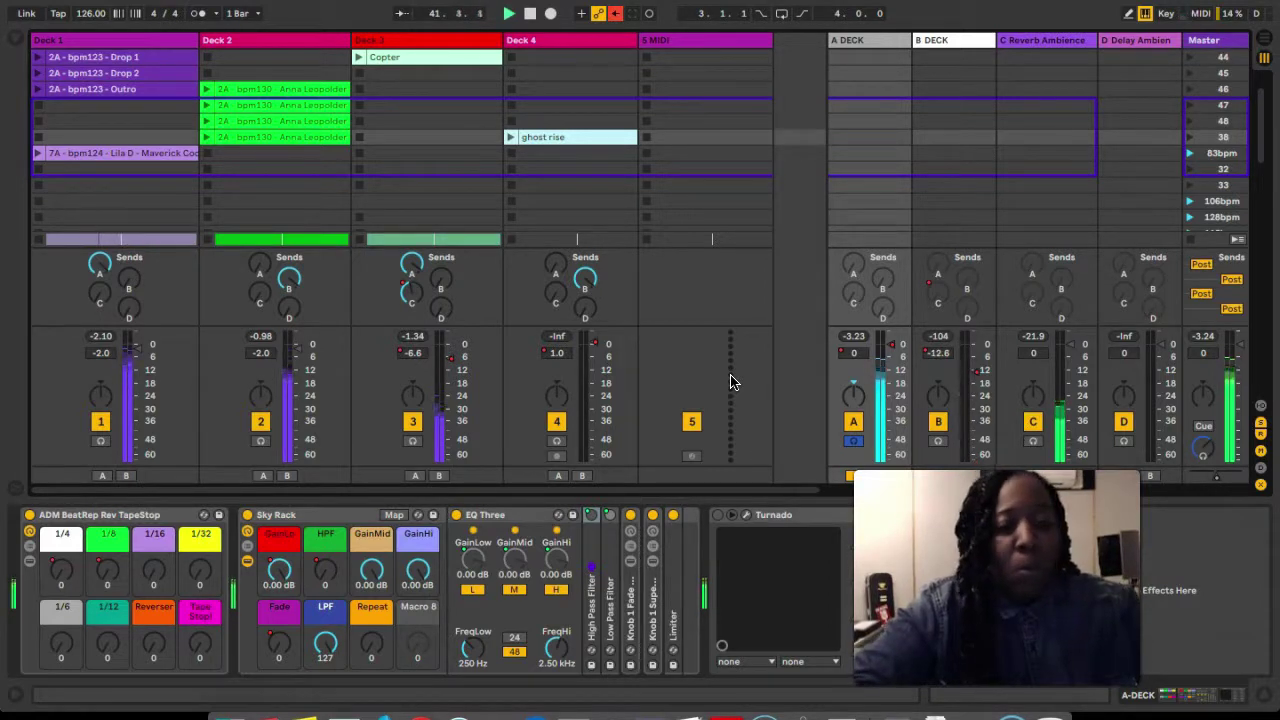